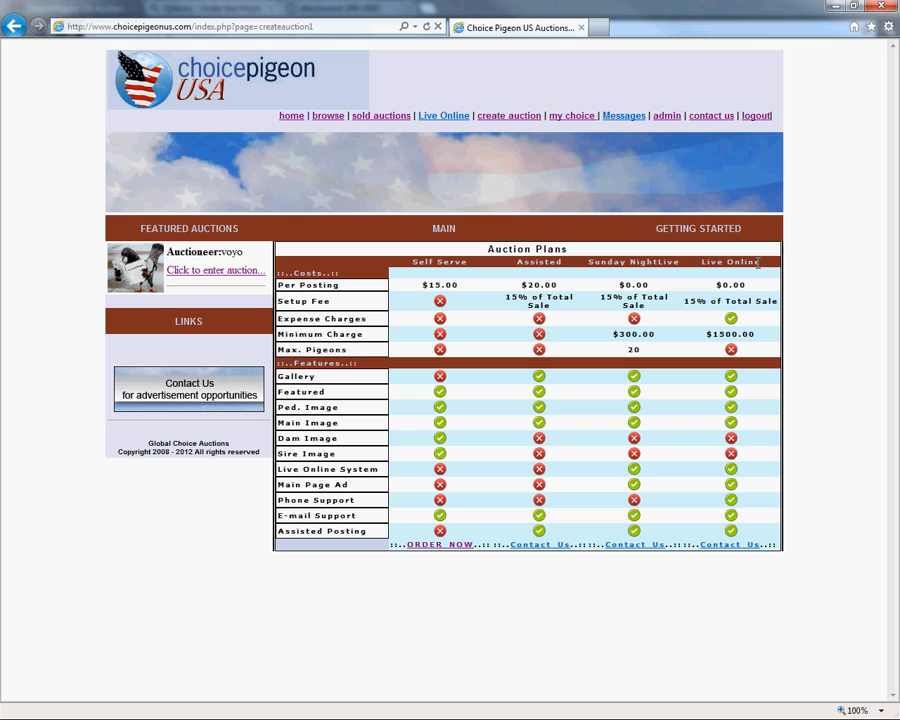
# Order the Self Serve auction plan and enter "CU - 123456" as the auction's title/band number.
pyautogui.moveTo(412, 262); pyautogui.dragTo(467, 260)
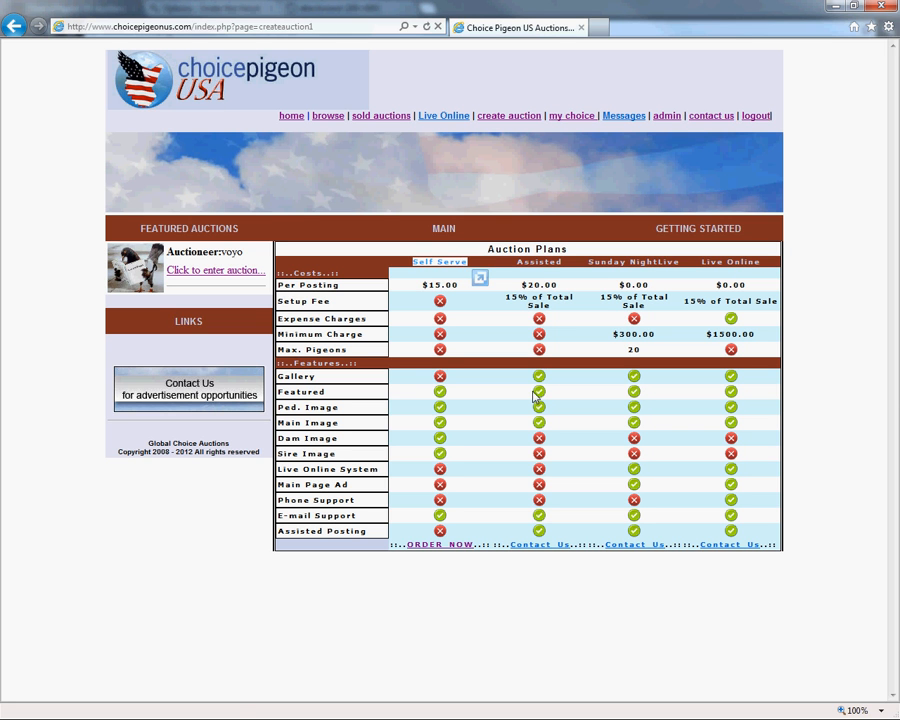
pyautogui.click(437, 547)
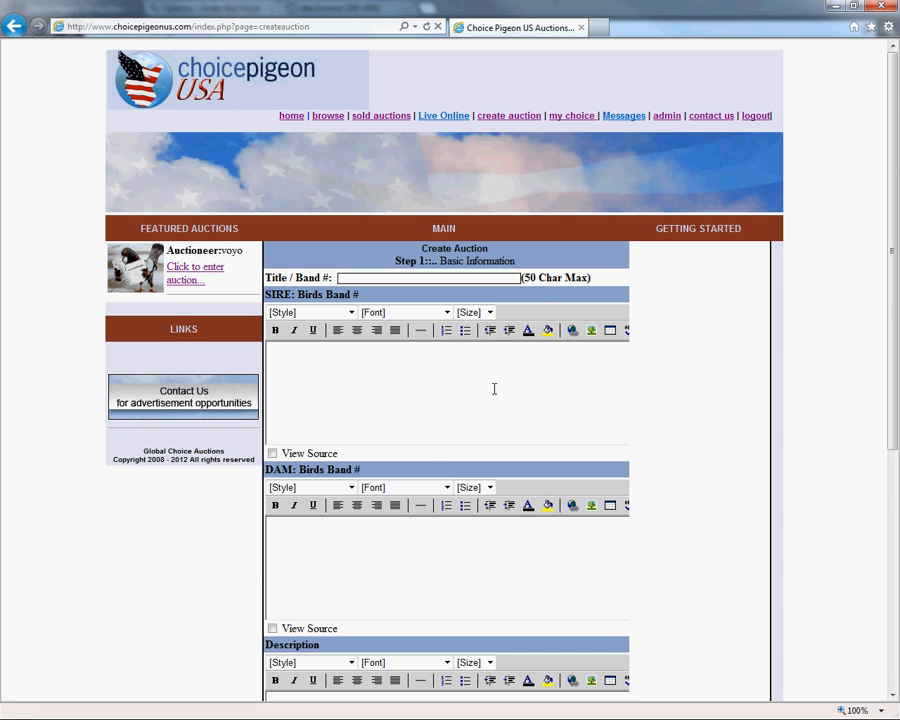
pyautogui.scroll(-5, 494, 388)
pyautogui.scroll(5, 420, 476)
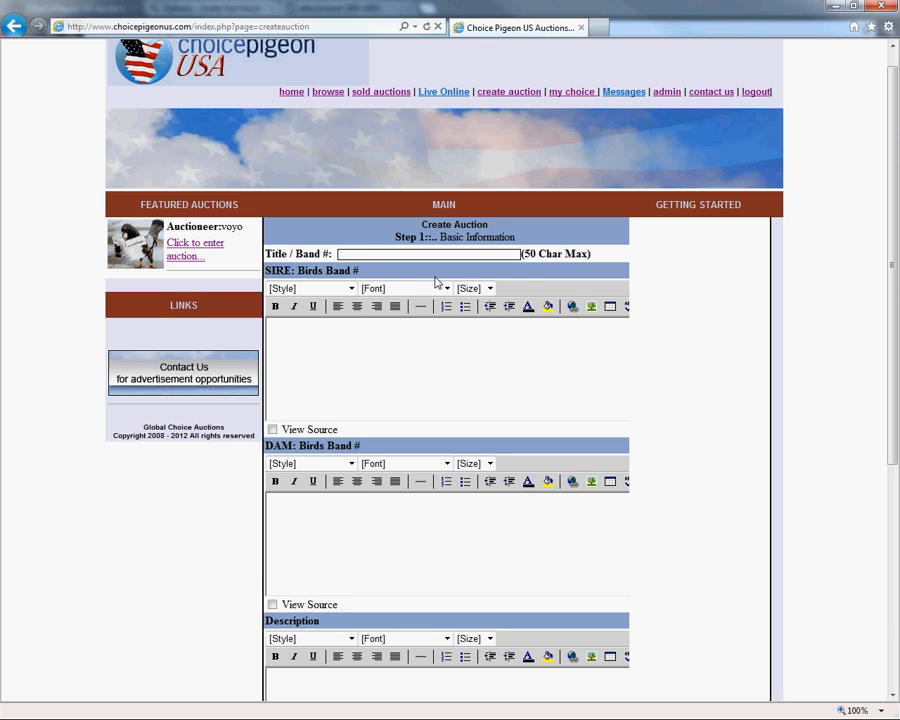
pyautogui.write('CU - 123456')
# Fill the SIRE text with "Sire Band: 12354353" and a separate paragraph "Description of Sire.".
pyautogui.click(600, 417)
pyautogui.write('Sire Band: ')
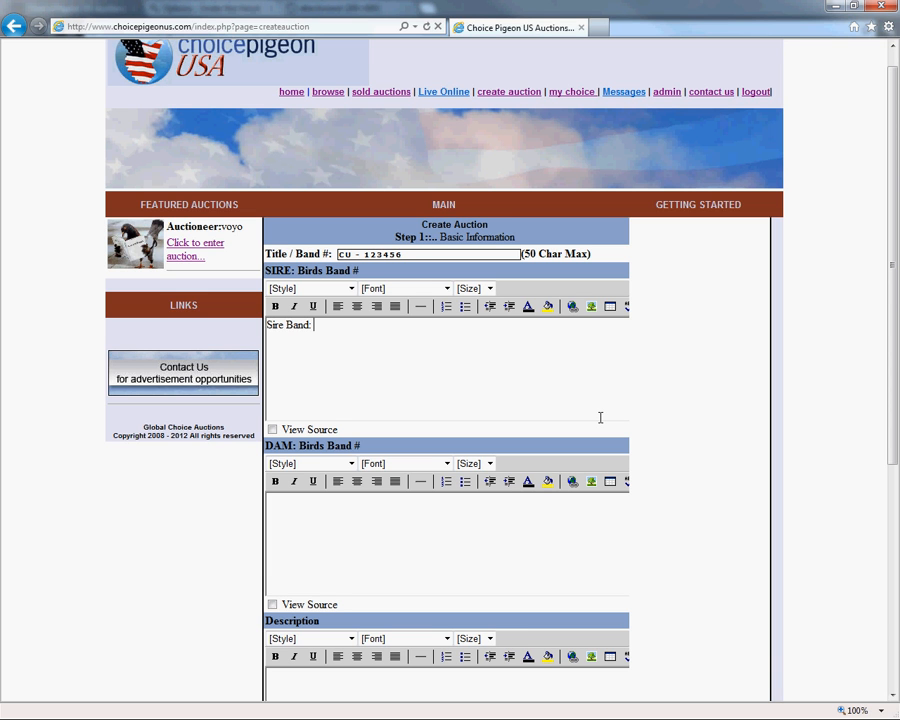
pyautogui.write('12354353  ')
pyautogui.write('Description ')
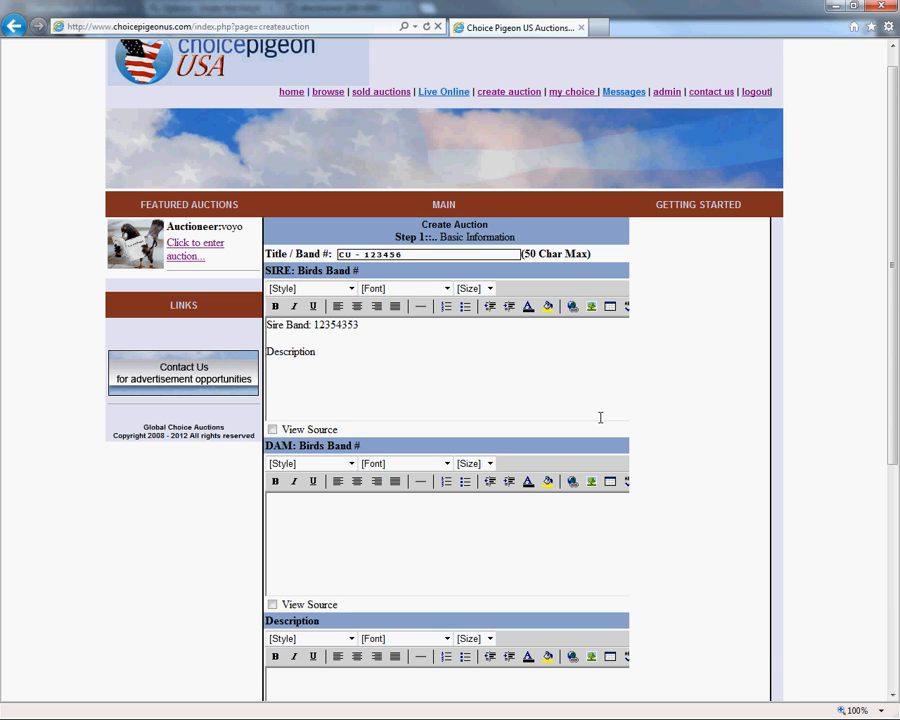
pyautogui.write('of Sire.')
# Make the "Sire Band" label bold and colour the sire's band number dark red.
pyautogui.moveTo(267, 325); pyautogui.dragTo(309, 325)
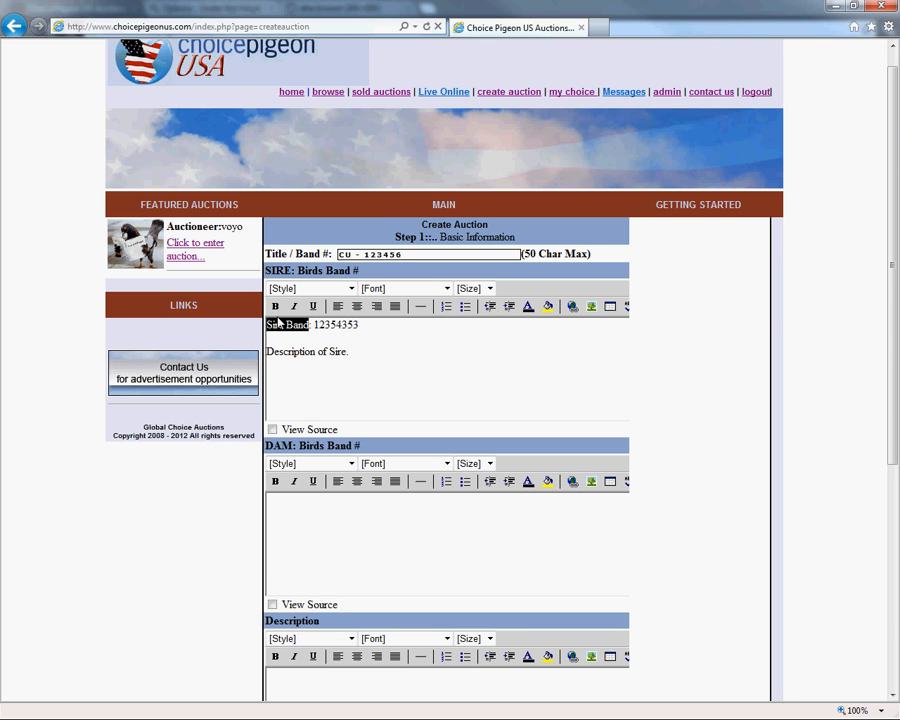
pyautogui.click(275, 306)
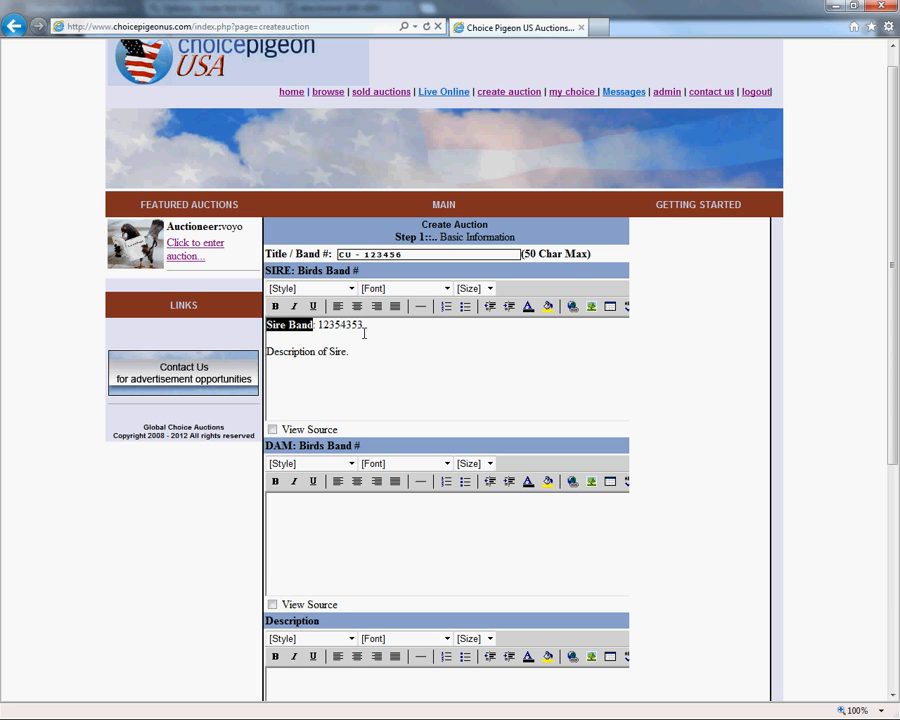
pyautogui.click(367, 341)
pyautogui.click(364, 327)
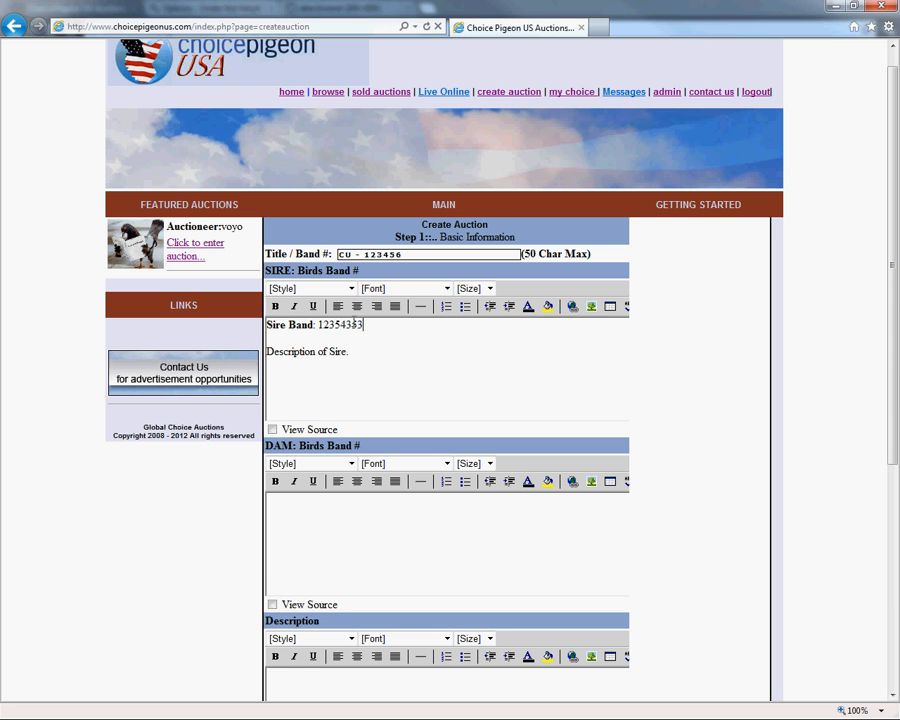
pyautogui.doubleClick(353, 325)
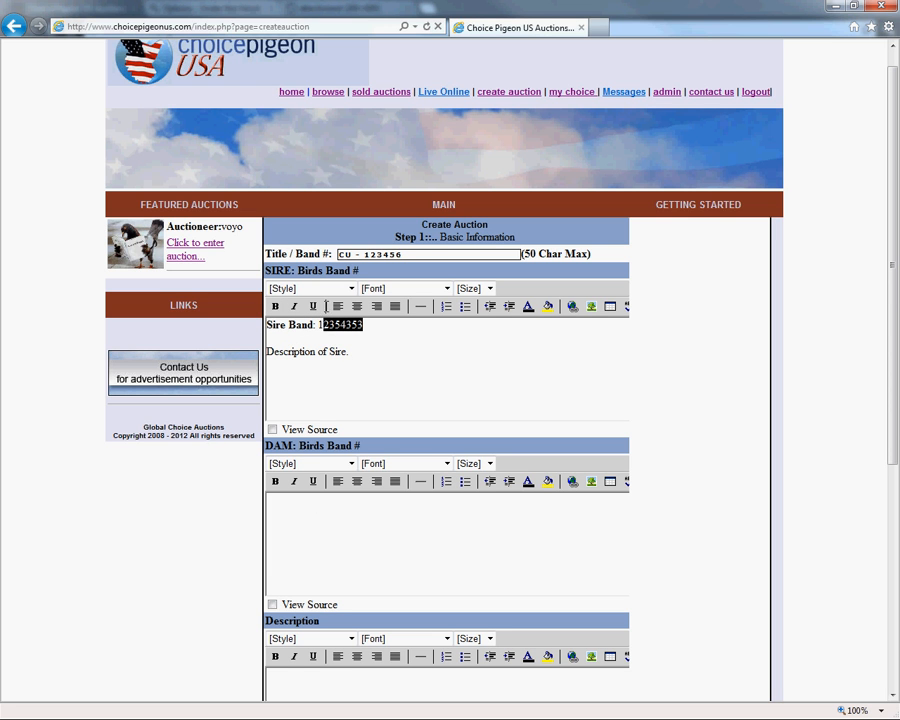
pyautogui.click(530, 309)
pyautogui.click(538, 370)
# Add a bulleted list with "Point 1" and "Point 2" below the sire description.
pyautogui.click(356, 347)
pyautogui.press('Return')
pyautogui.click(464, 309)
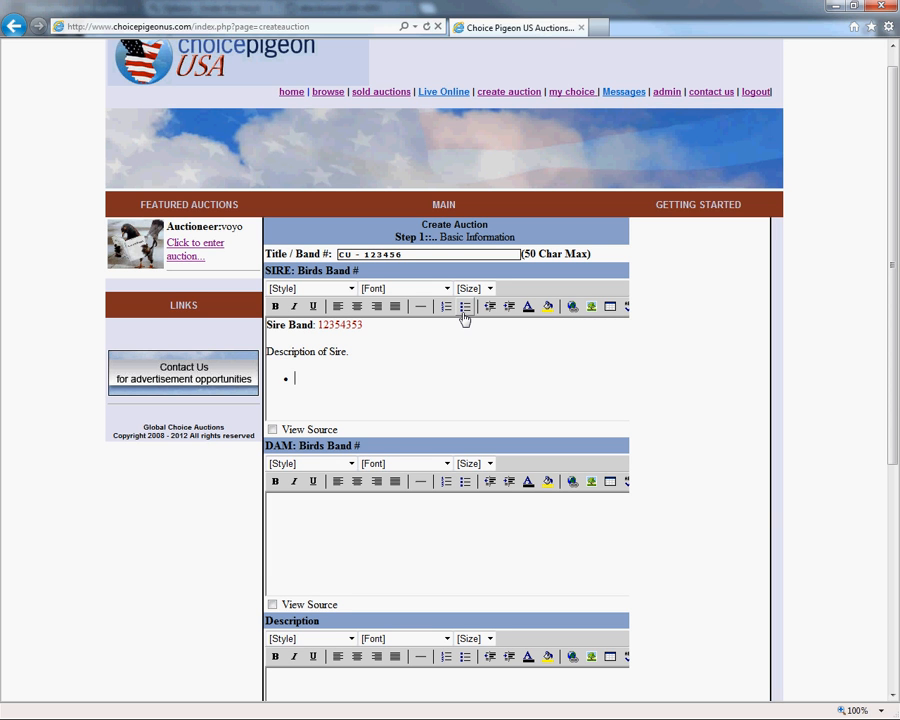
pyautogui.write('Point 1')
pyautogui.press('Return')
pyautogui.write('Point 2')
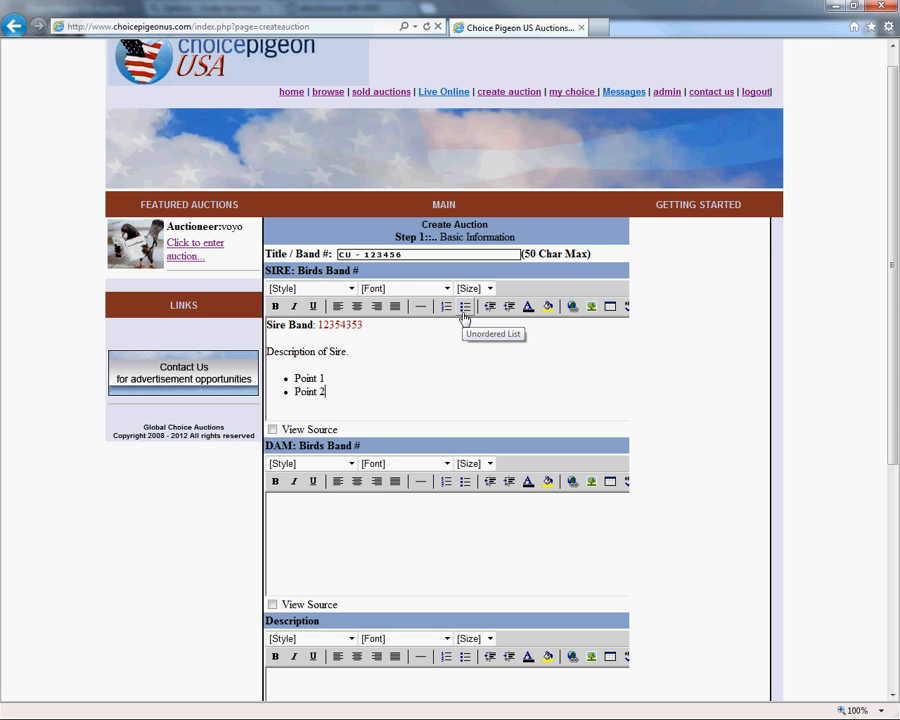
pyautogui.press('Return')
pyautogui.press('Return')
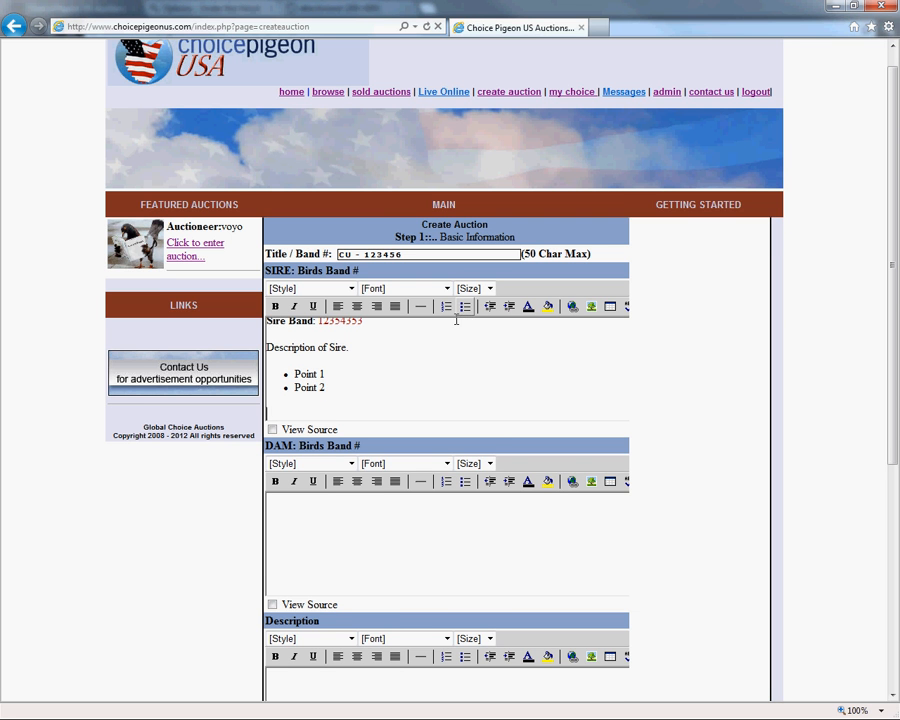
# Fill the DAM text with "Dam information: BAND 12345" and a separate paragraph "Description here.".
pyautogui.scroll(1, 456, 320)
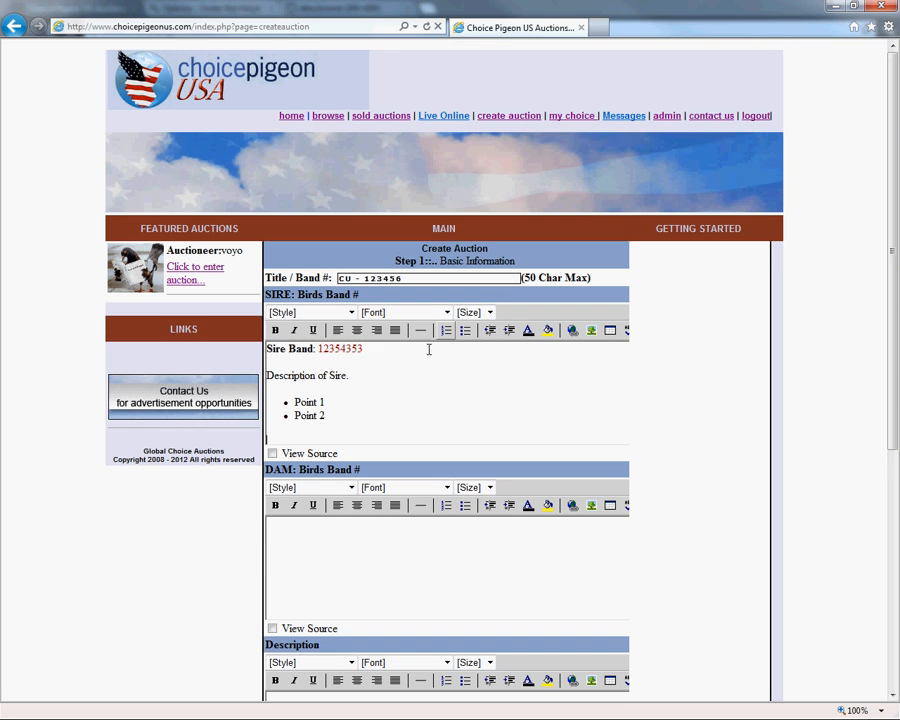
pyautogui.click(377, 544)
pyautogui.write('Dam information: BAND')
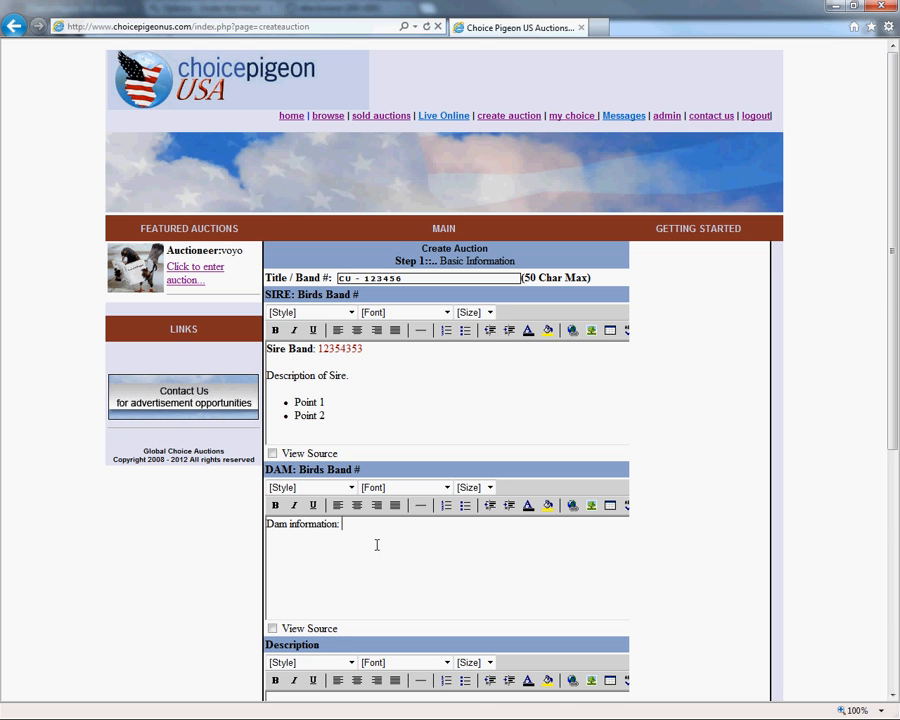
pyautogui.write(' 12345')
pyautogui.press('Return')
pyautogui.write('Description here.')
pyautogui.press('Return')
# Format the dam's "Description here." line in Times New Roman at size 5.
pyautogui.moveTo(351, 544); pyautogui.dragTo(266, 548)
pyautogui.click(351, 487)
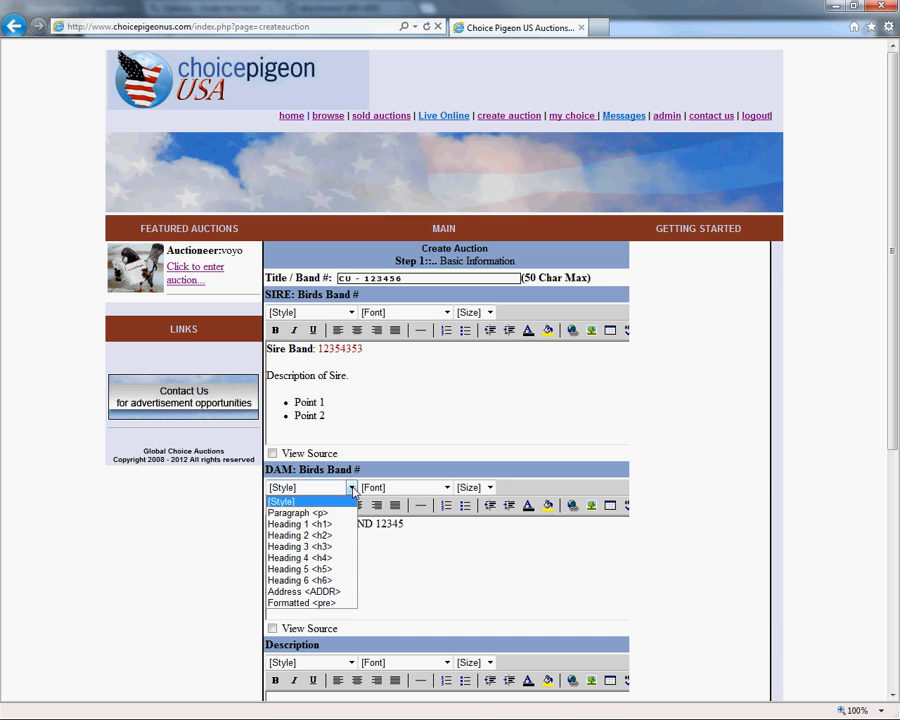
pyautogui.click(401, 487)
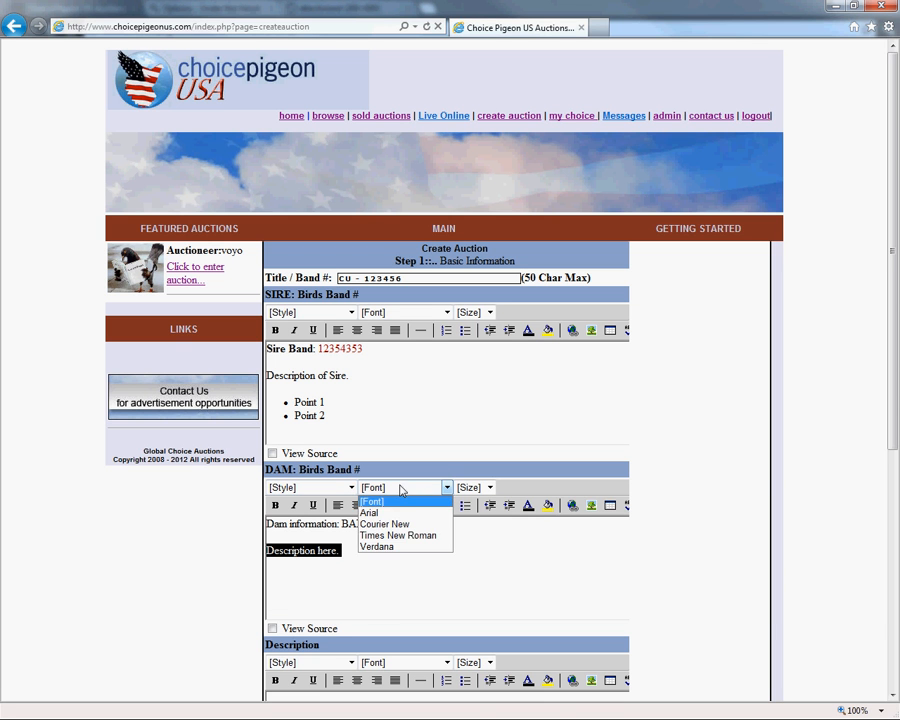
pyautogui.click(390, 536)
pyautogui.click(490, 487)
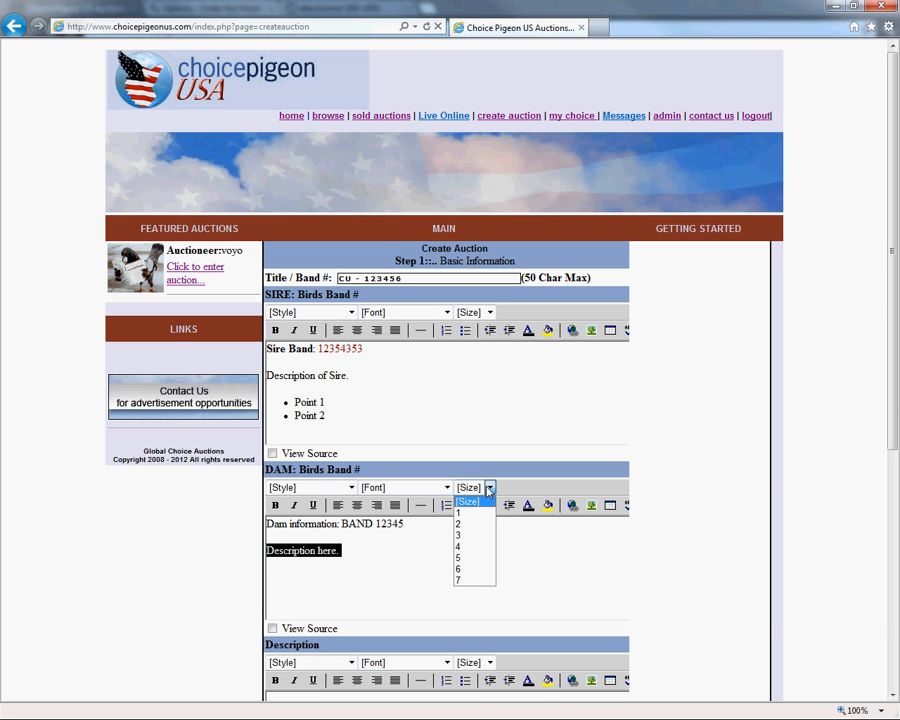
pyautogui.click(465, 557)
pyautogui.click(400, 590)
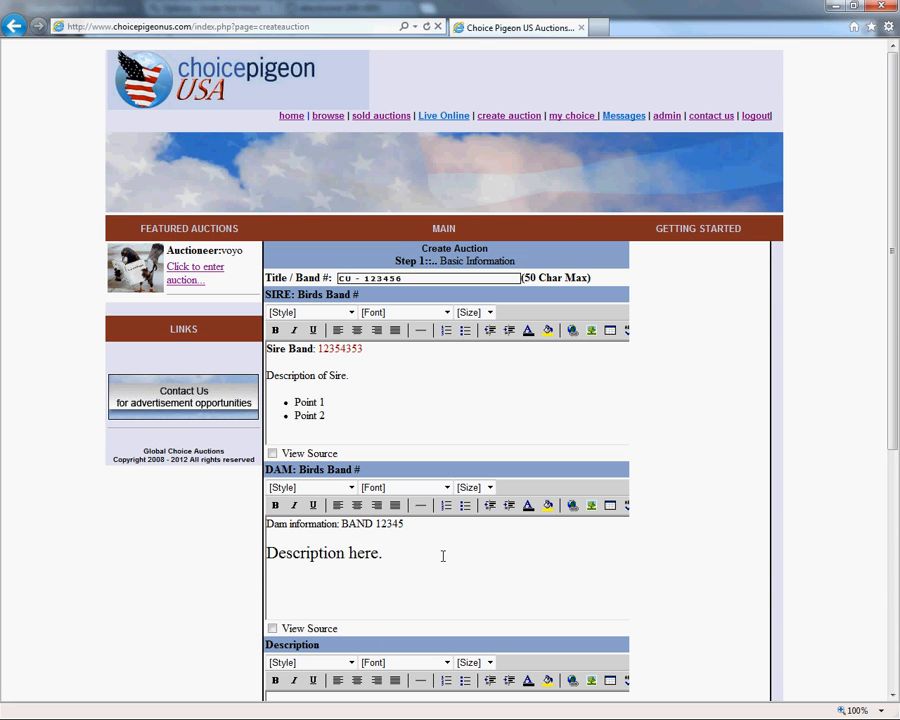
# Enter "Description for Pigeon I'm selling." as the auction description and proceed to Step 2.
pyautogui.scroll(-3, 462, 578)
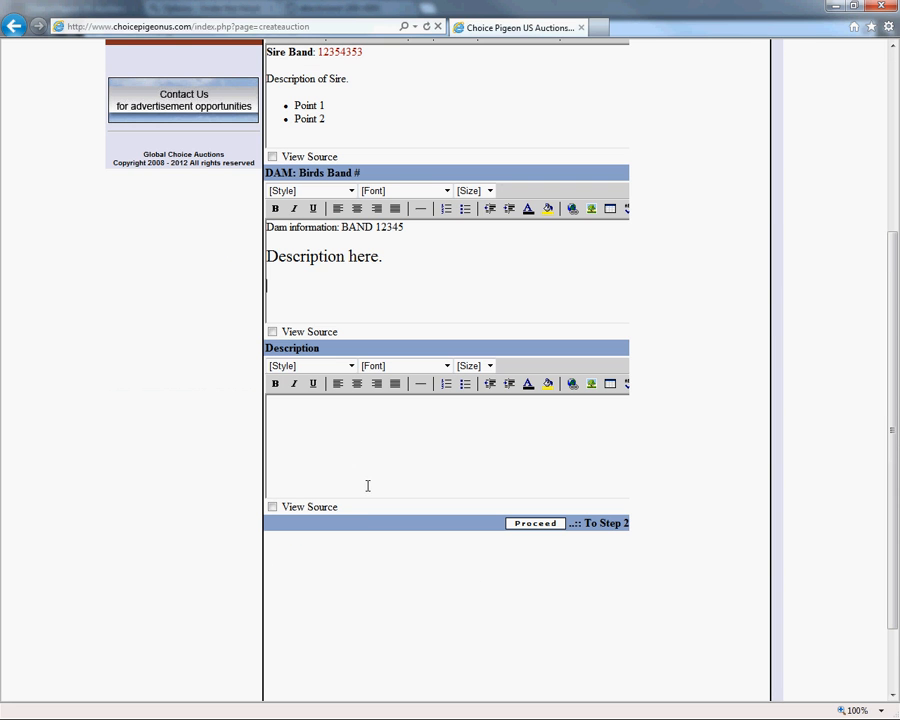
pyautogui.click(342, 451)
pyautogui.write("Description for Pigeon I'm seller")
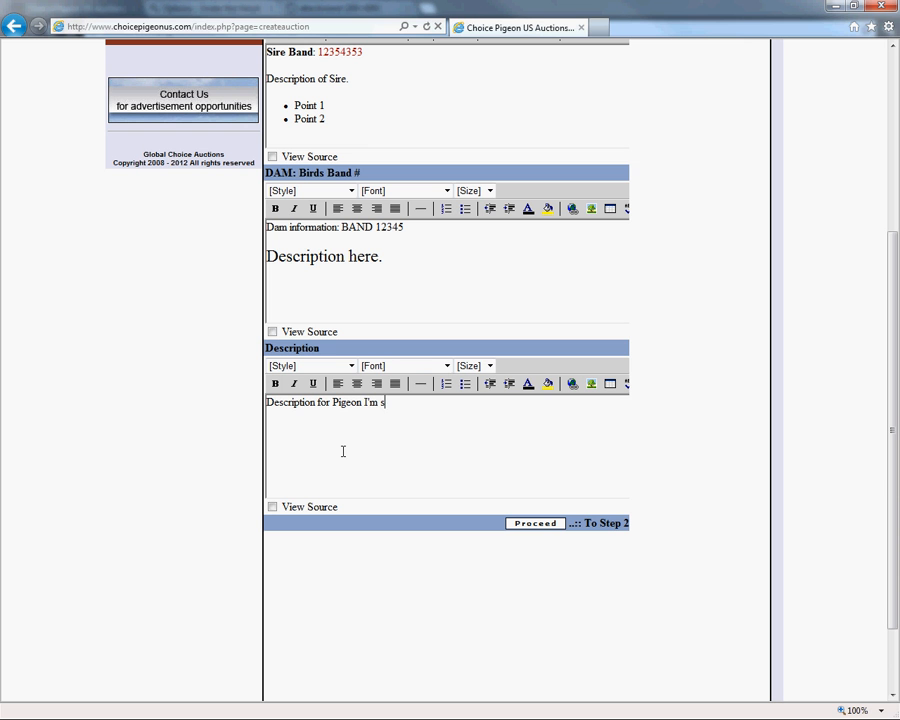
pyautogui.press('BackSpace')
pyautogui.press('BackSpace')
pyautogui.write('ing.')
pyautogui.press('Return')
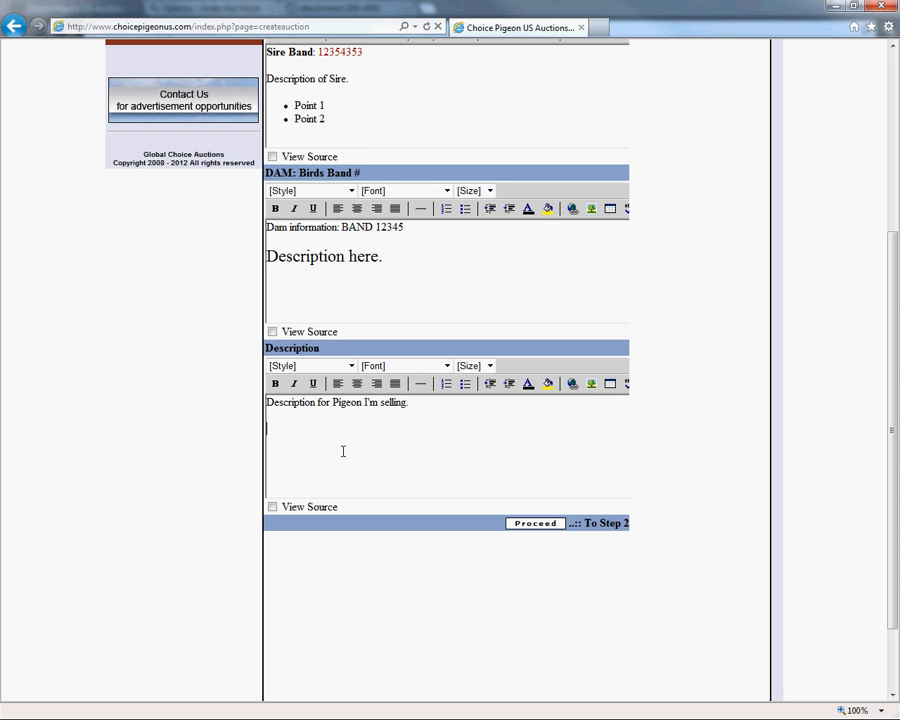
pyautogui.click(534, 523)
# Leave the discount code empty and set the starting bid to $150.00 and the buyout to $25000.
pyautogui.scroll(3, 530, 520)
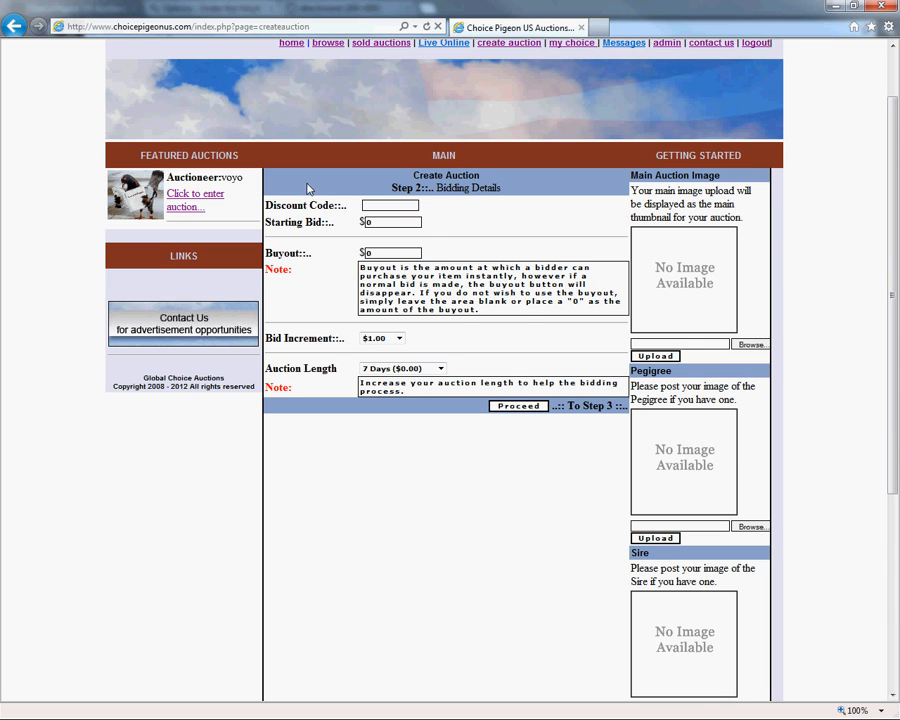
pyautogui.moveTo(280, 203); pyautogui.dragTo(316, 212)
pyautogui.click(372, 206)
pyautogui.press('Tab')
pyautogui.write('150.00')
pyautogui.press('Tab')
pyautogui.write('25000')
# Set the bid increment to $25.00 with an auction length of 7 Days ($0.00), and proceed to Step 3.
pyautogui.click(389, 340)
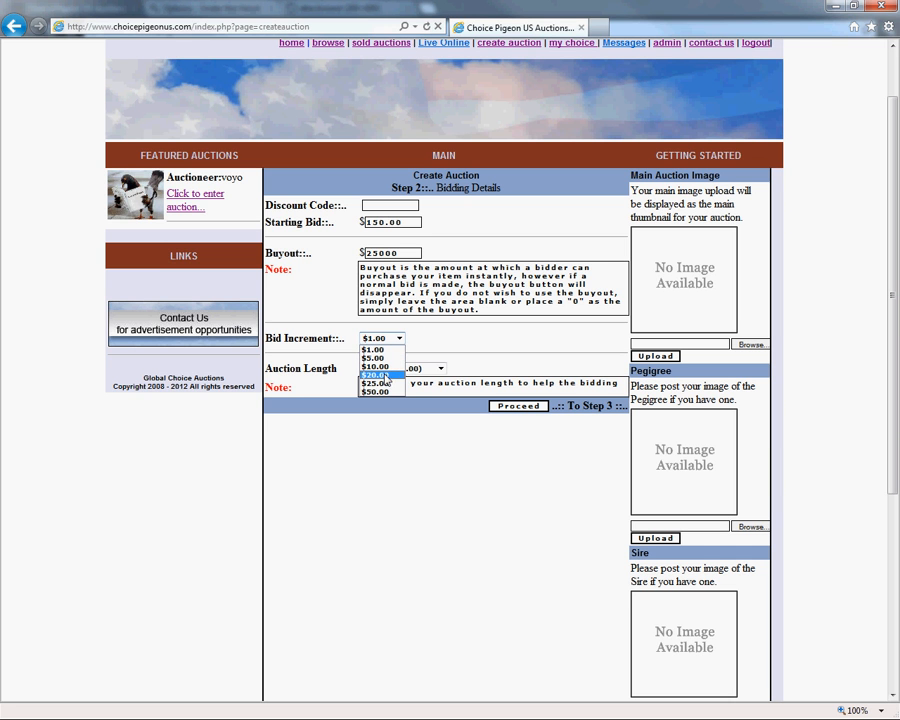
pyautogui.click(388, 384)
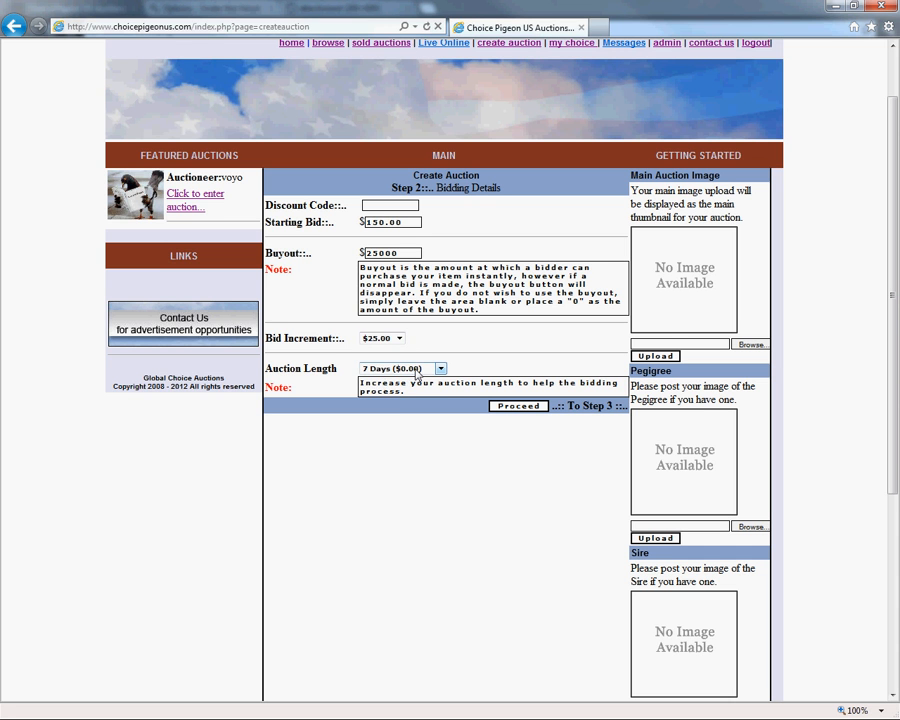
pyautogui.click(417, 372)
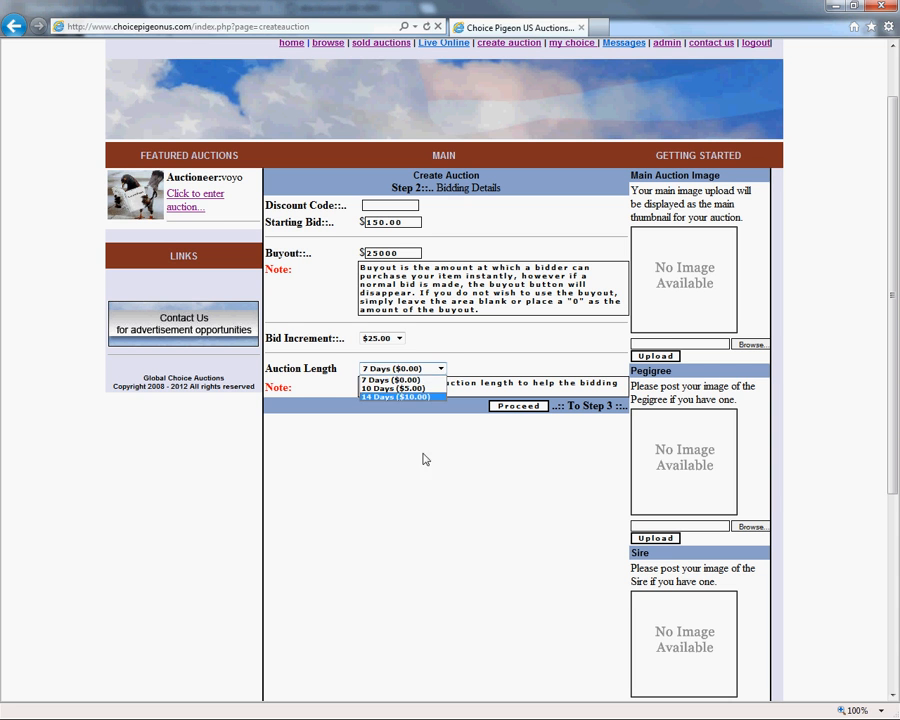
pyautogui.click(390, 380)
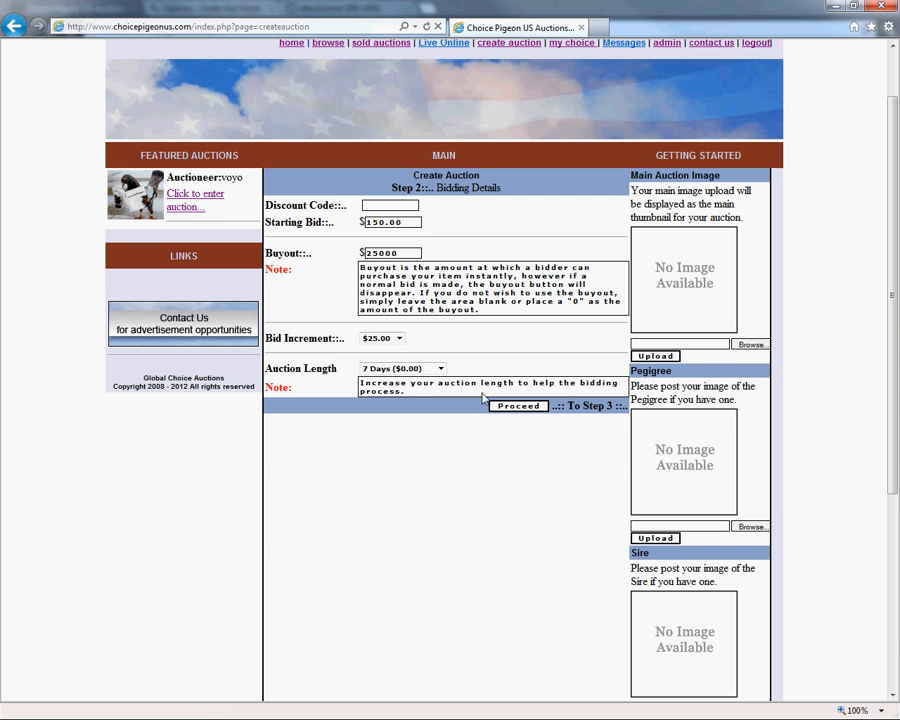
pyautogui.click(508, 410)
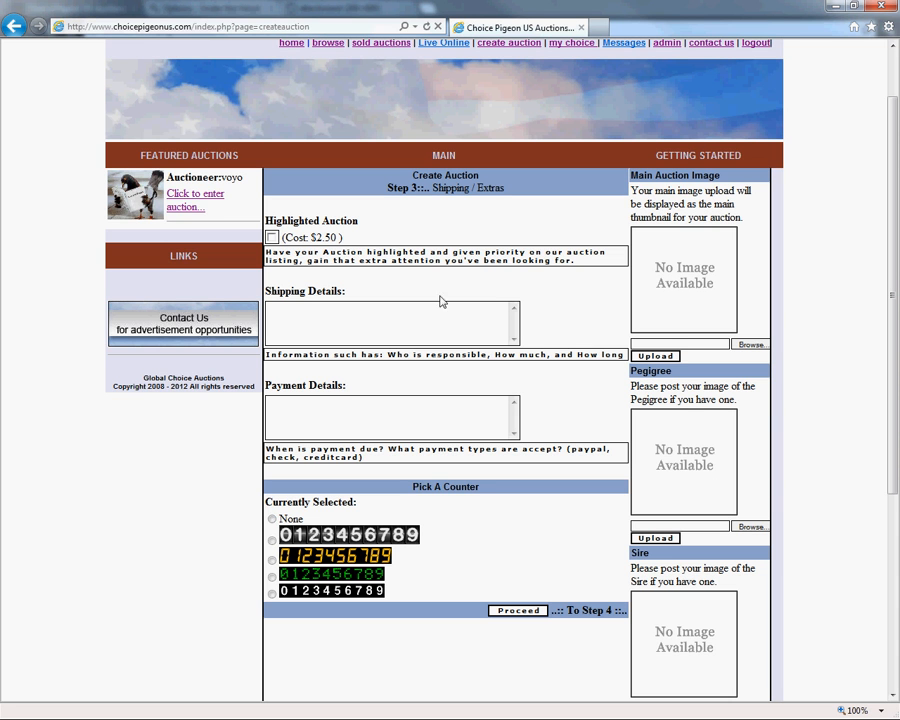
# Enter "Shipping Detail here .." as the shipping details and "Pay by check." as the payment details.
pyautogui.click(309, 316)
pyautogui.write('Shipping Detail here ..')
pyautogui.click(332, 420)
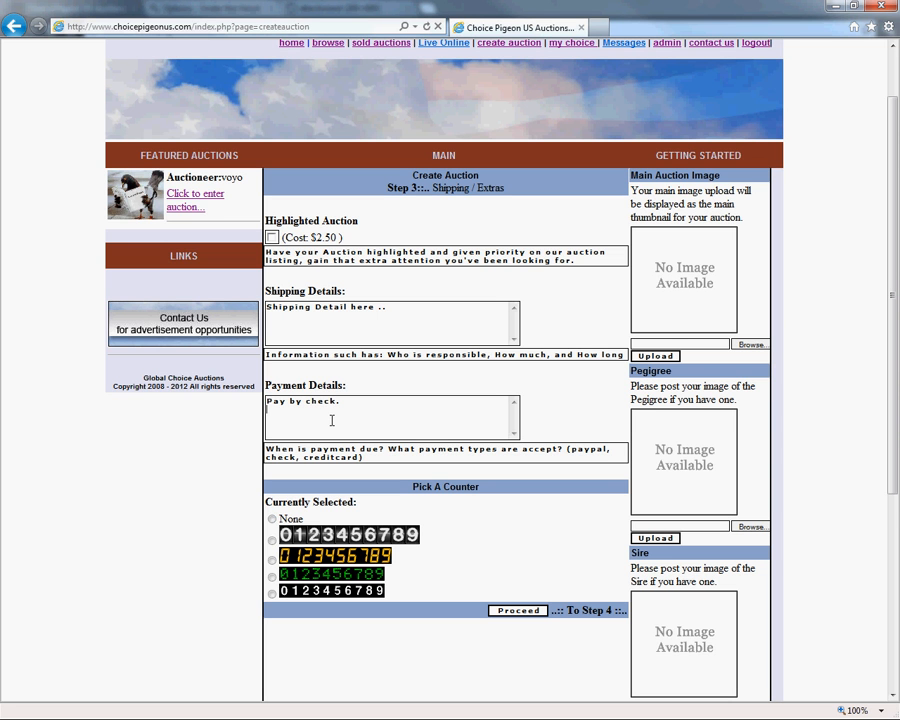
# Choose the counter style with green digits for the auction.
pyautogui.click(271, 577)
pyautogui.scroll(-3, 708, 483)
pyautogui.scroll(2, 700, 458)
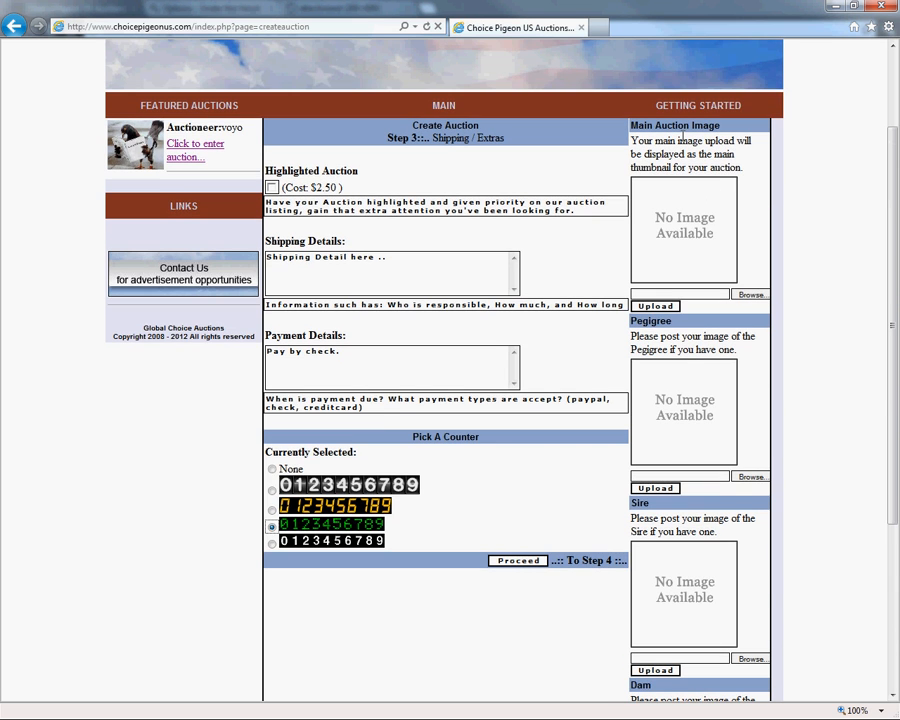
pyautogui.scroll(-2, 687, 454)
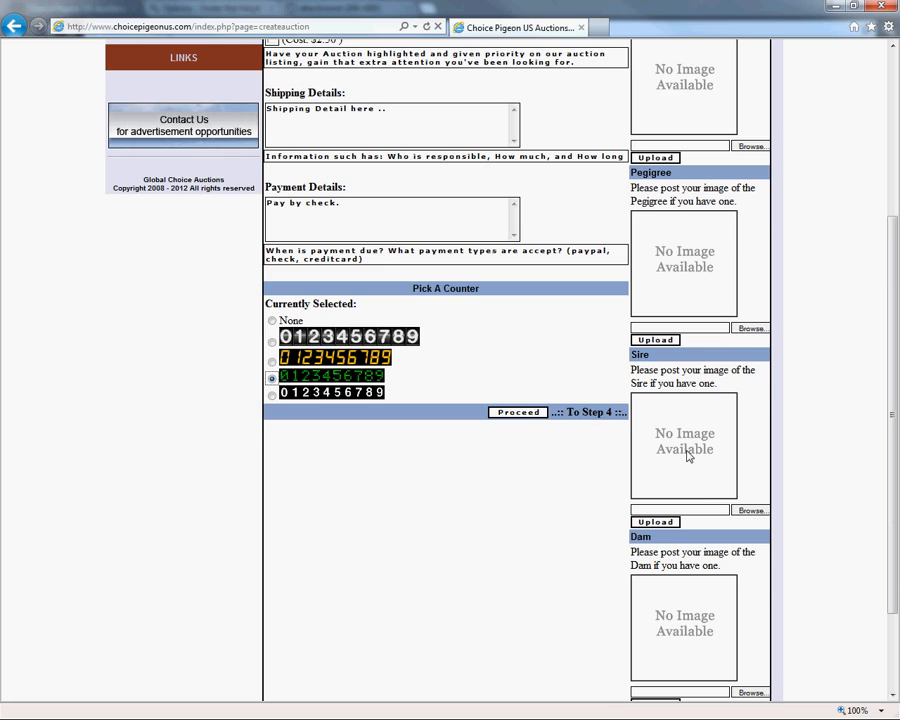
pyautogui.scroll(-3, 703, 462)
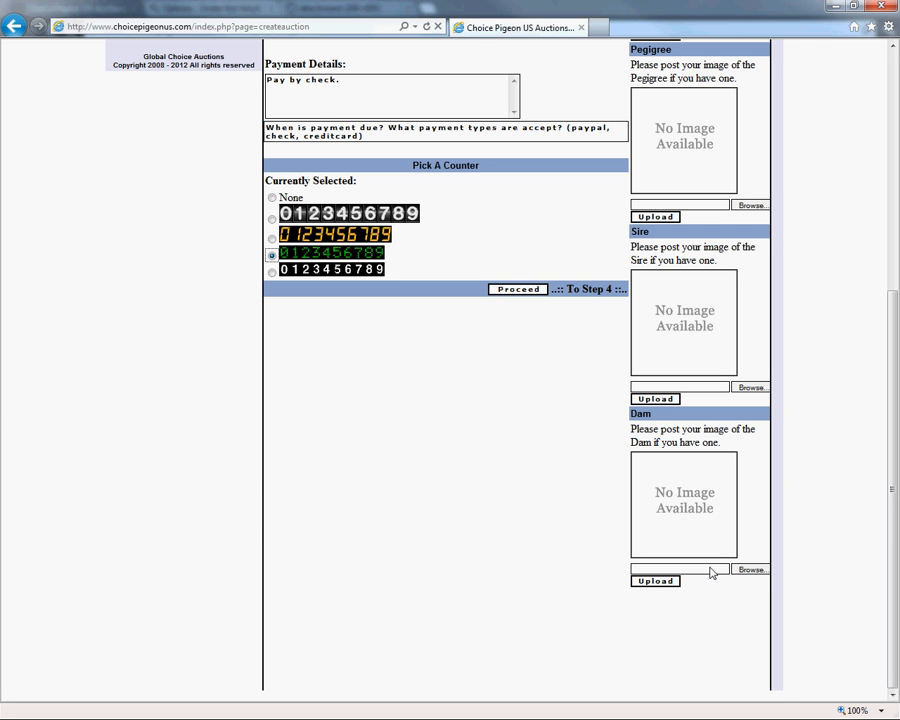
pyautogui.scroll(5, 697, 602)
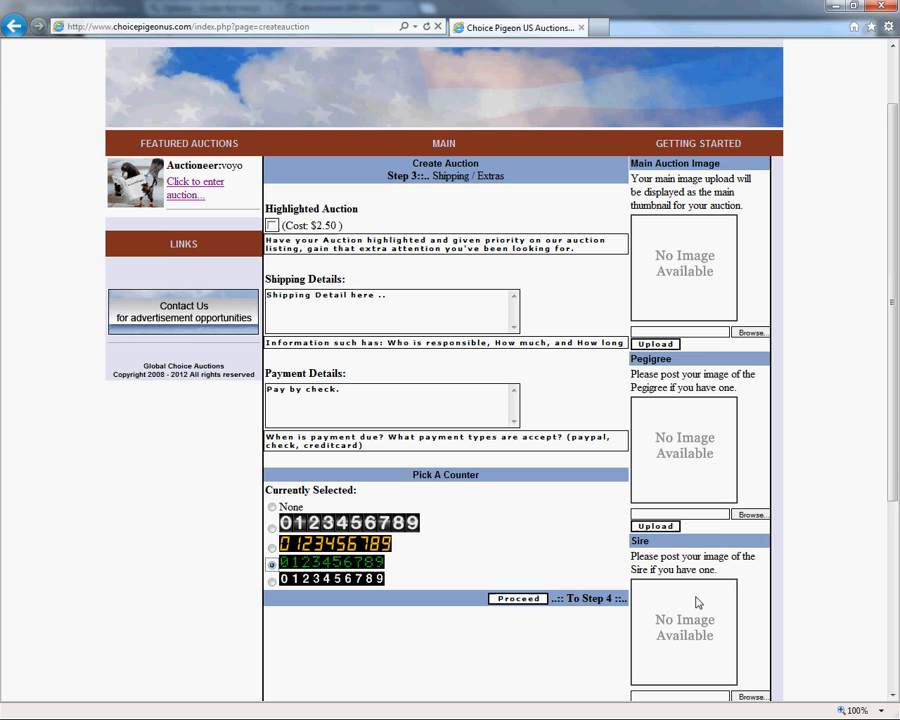
pyautogui.click(751, 345)
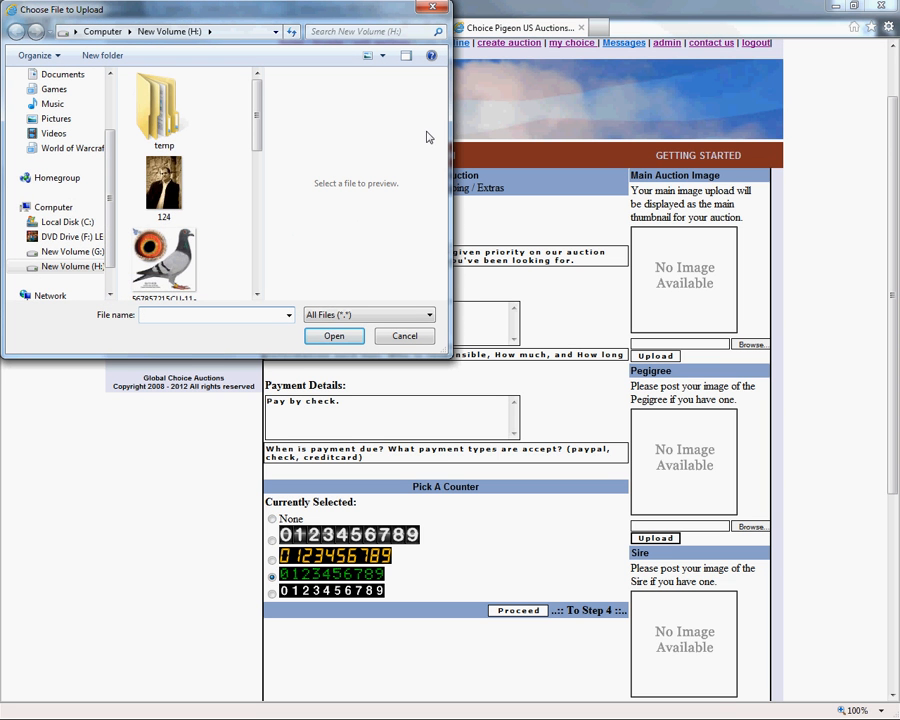
pyautogui.moveTo(258, 132); pyautogui.dragTo(267, 203)
pyautogui.doubleClick(157, 210)
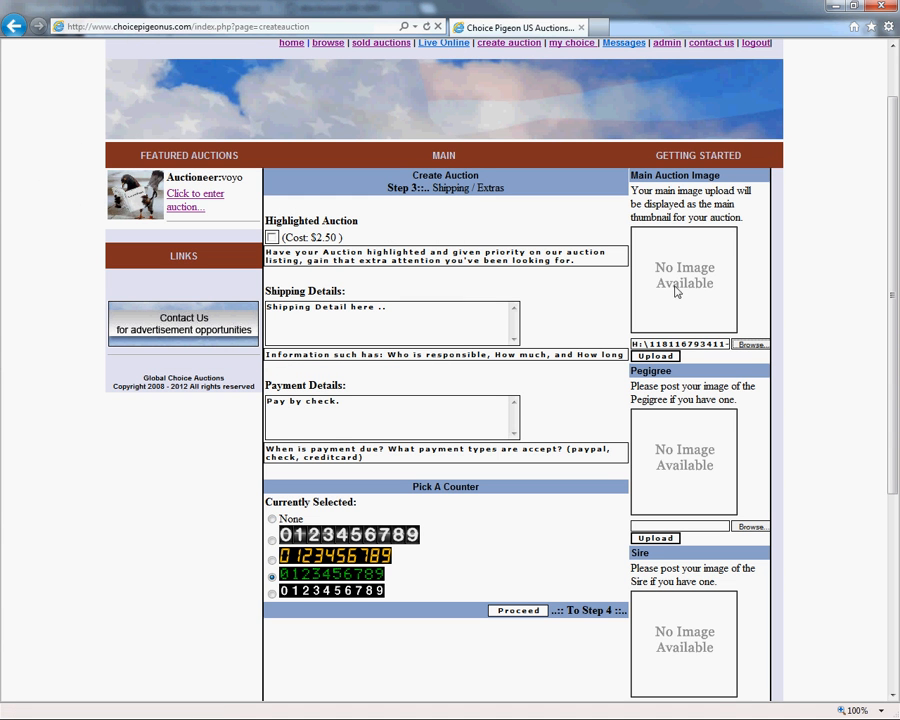
pyautogui.click(660, 357)
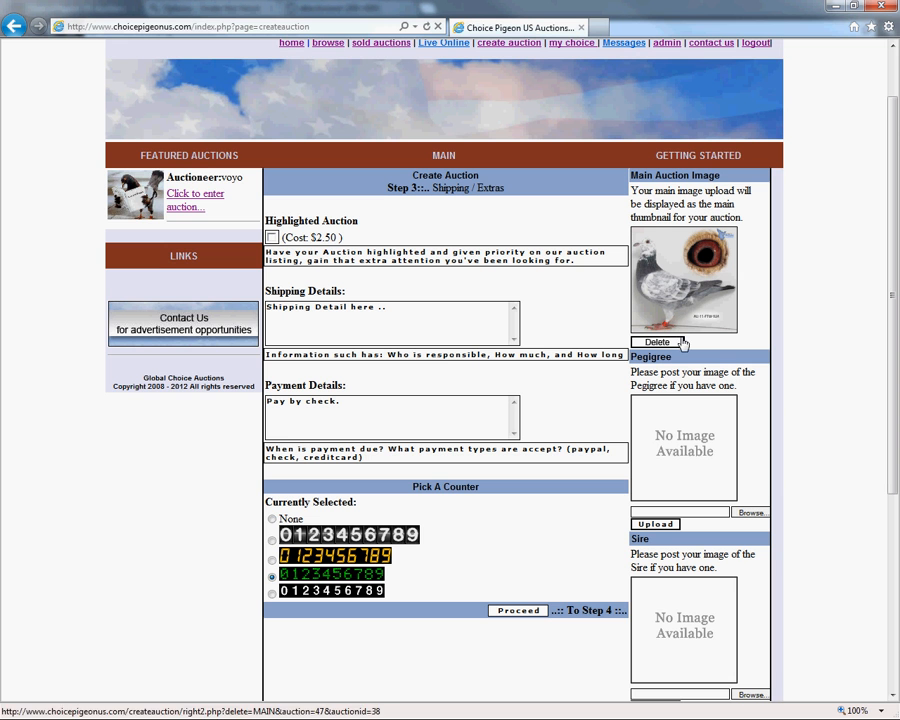
# Upload the TEST logo image whose file name starts with thumb-118264 from the H: drive as the auction's pedigree image.
pyautogui.scroll(-2, 681, 388)
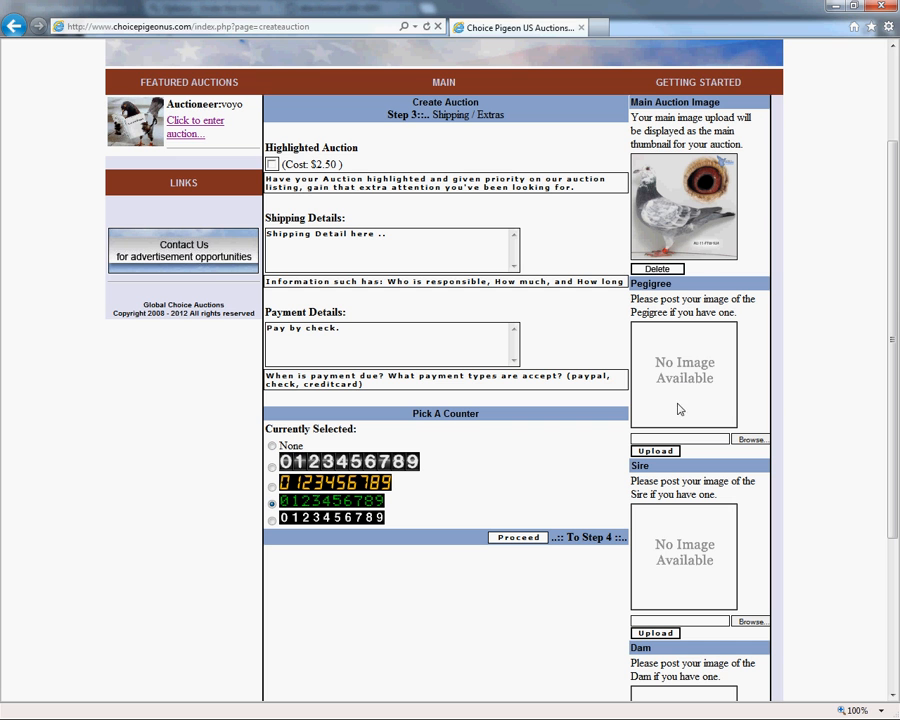
pyautogui.click(749, 439)
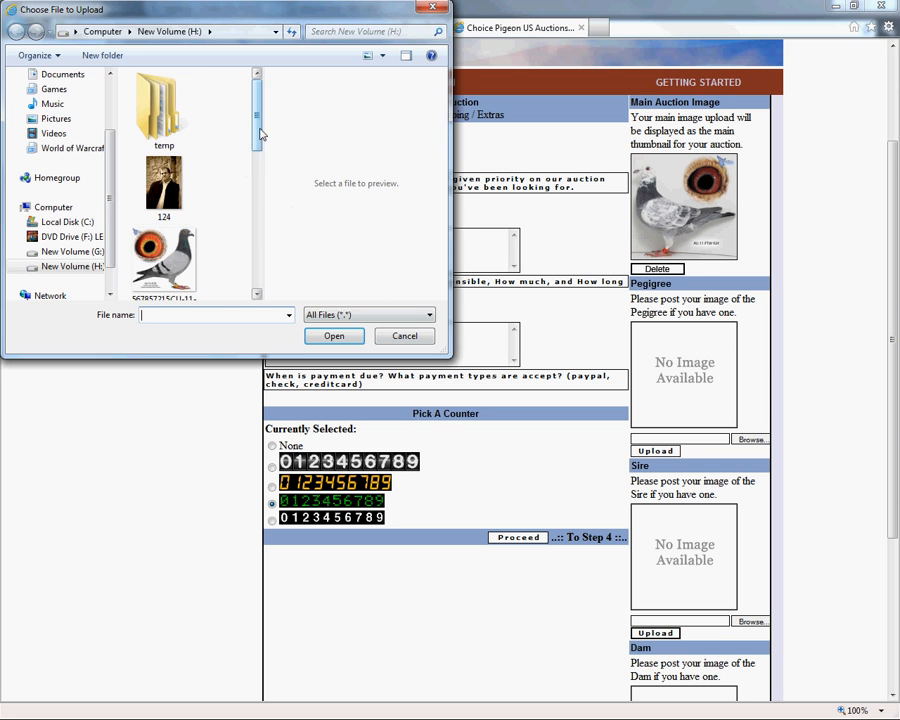
pyautogui.scroll(-5, 243, 225)
pyautogui.scroll(-1, 230, 230)
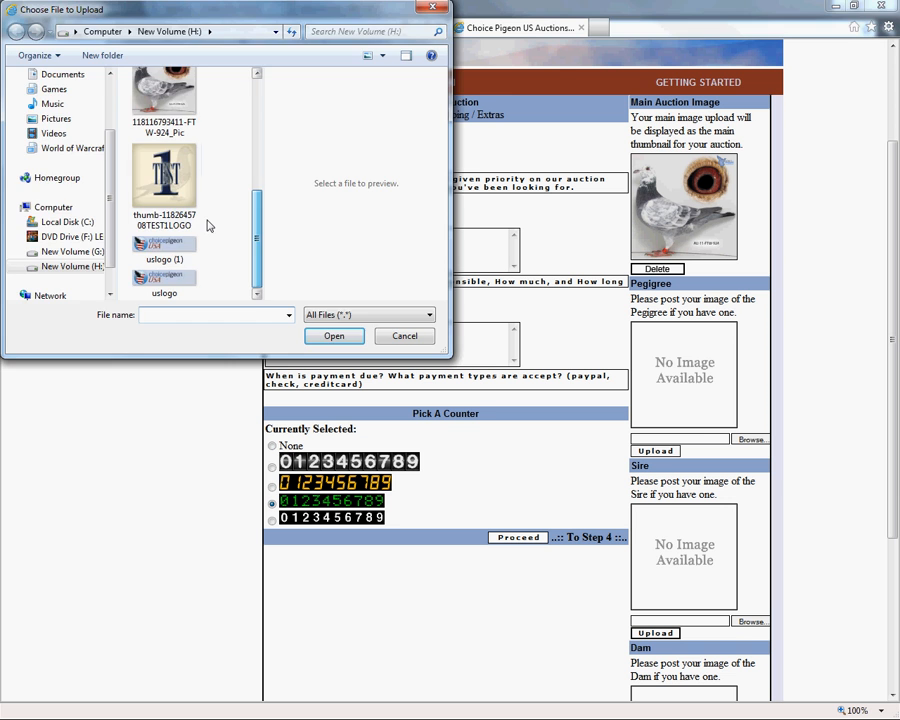
pyautogui.doubleClick(200, 220)
pyautogui.click(657, 450)
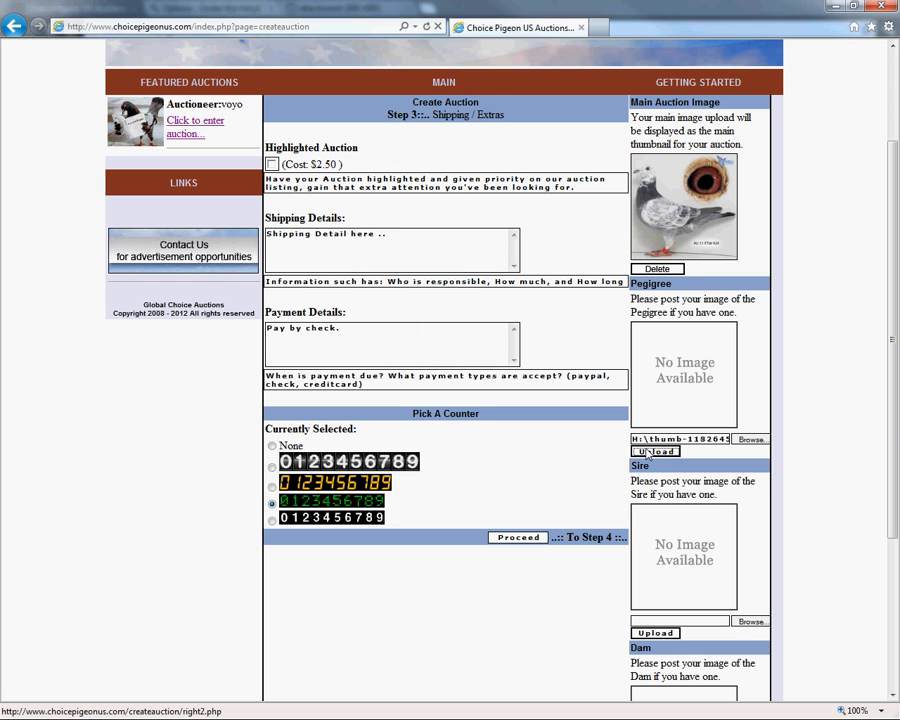
# Upload the pigeon photo whose file name starts with 567857215CU-11 from the H: drive as the sire image.
pyautogui.scroll(-3, 670, 444)
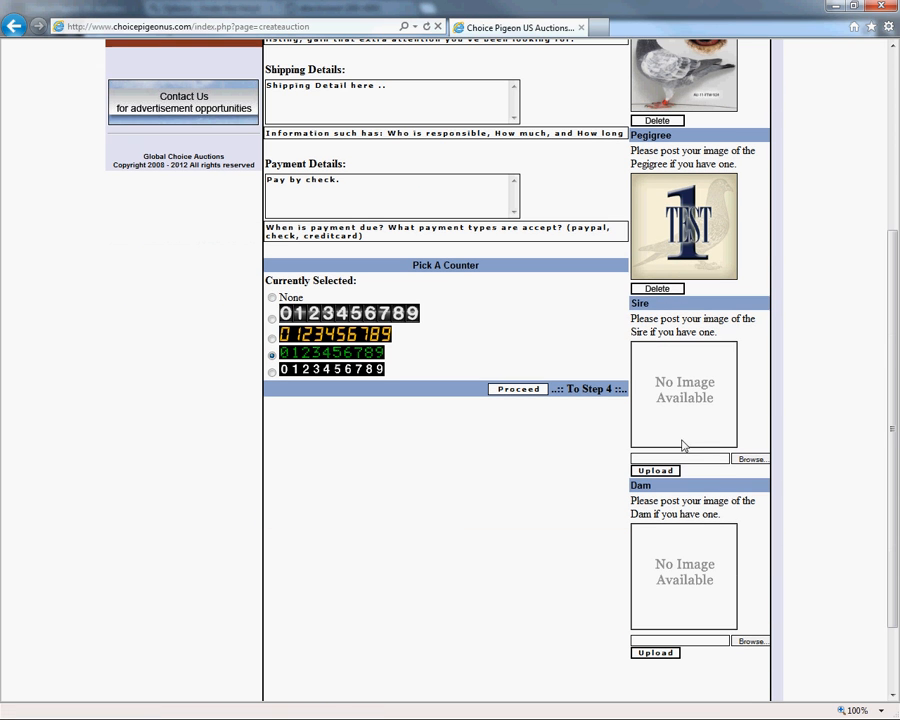
pyautogui.click(755, 460)
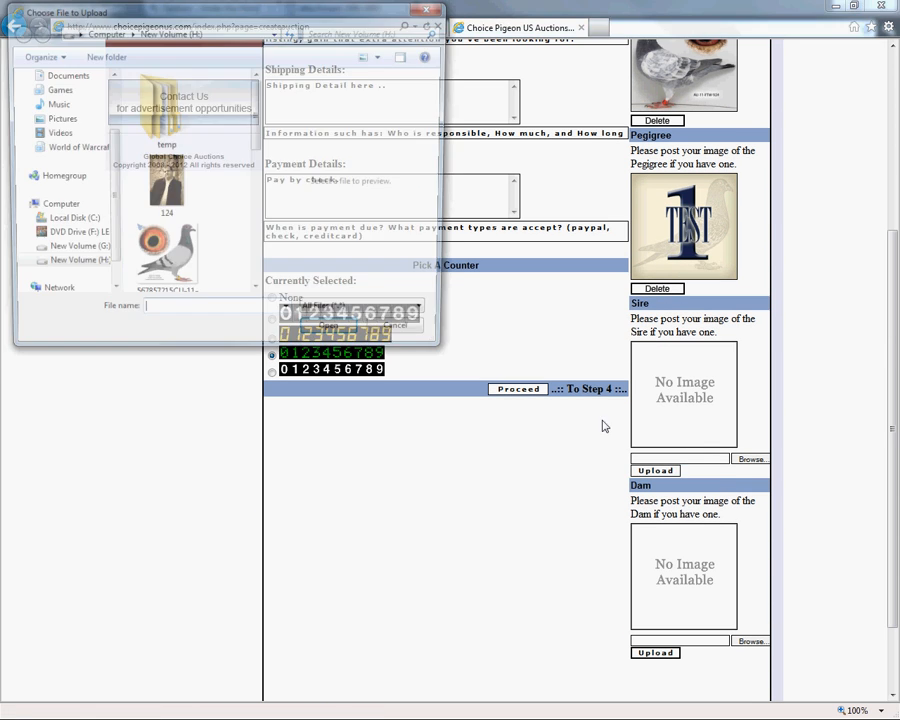
pyautogui.doubleClick(170, 250)
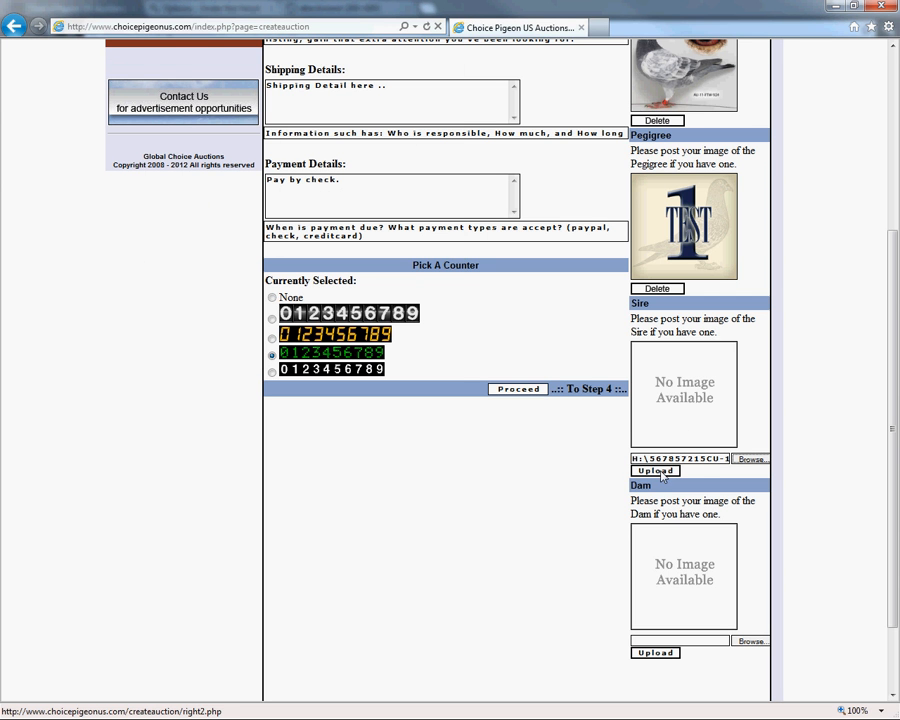
pyautogui.click(658, 471)
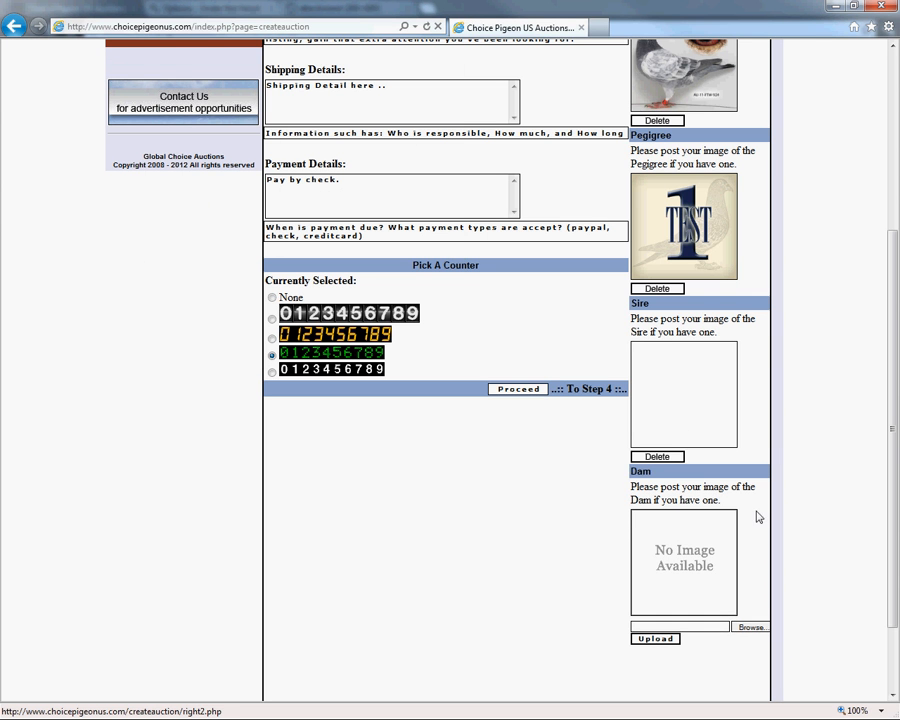
# Upload the pigeon photo starting with 567857215CU-11 as the dam image, and delete that dam image again.
pyautogui.click(748, 628)
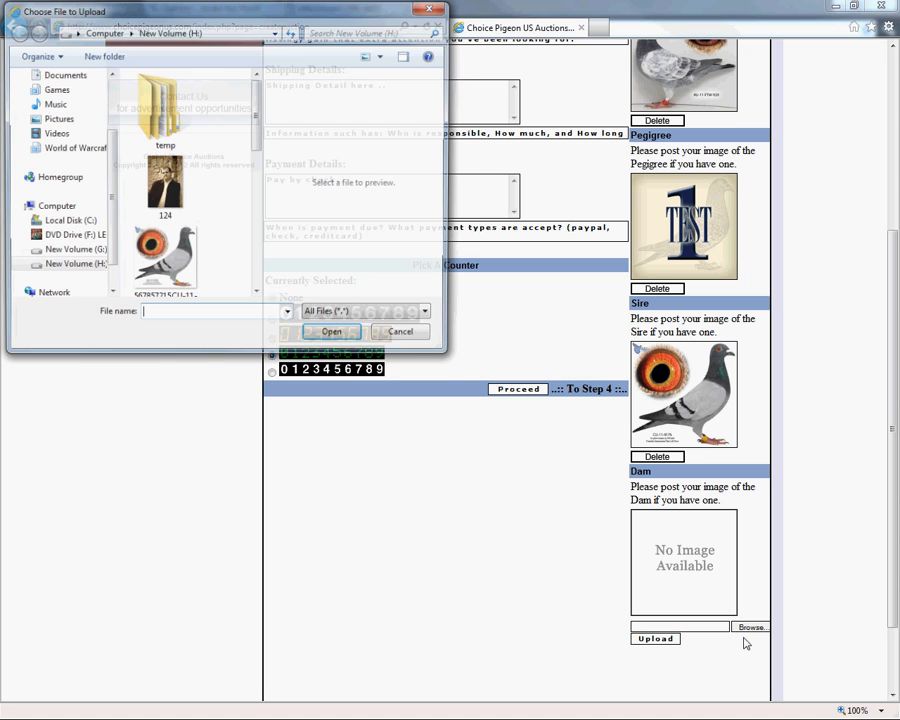
pyautogui.doubleClick(158, 266)
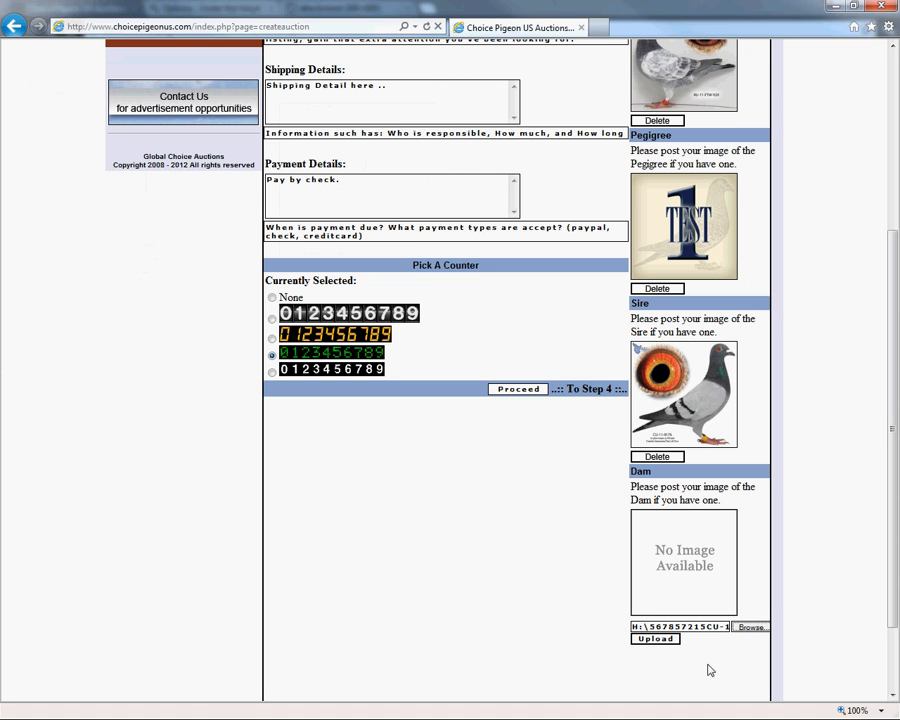
pyautogui.click(659, 640)
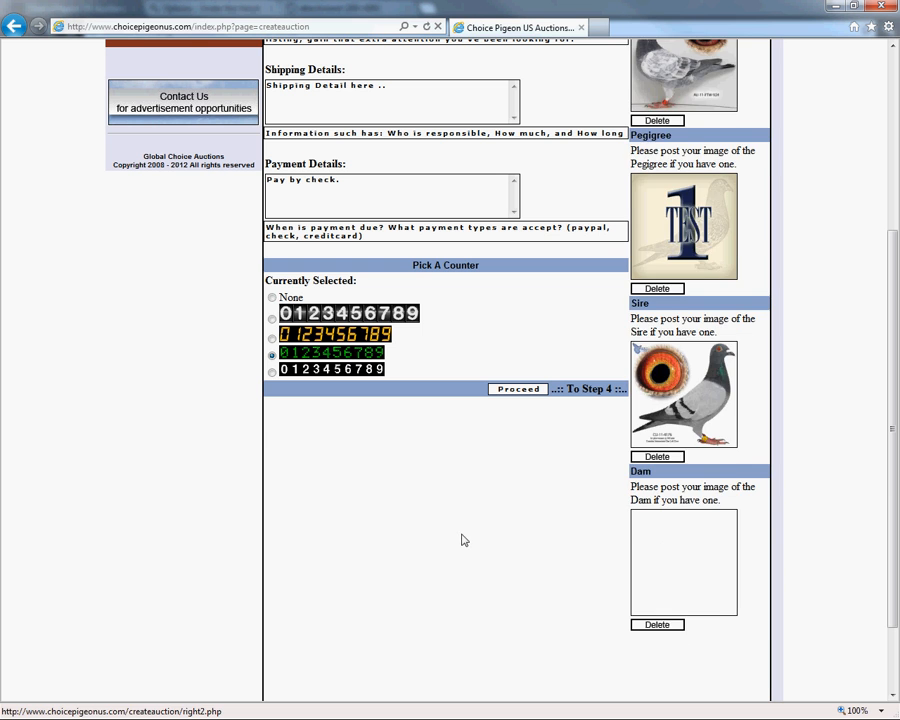
pyautogui.scroll(2, 598, 402)
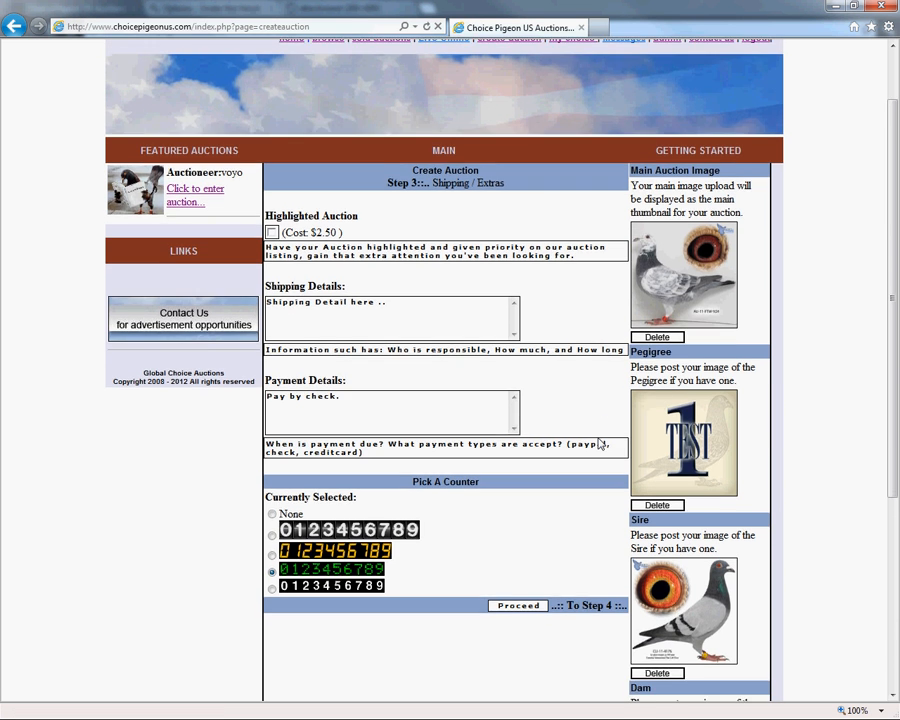
pyautogui.scroll(-3, 598, 446)
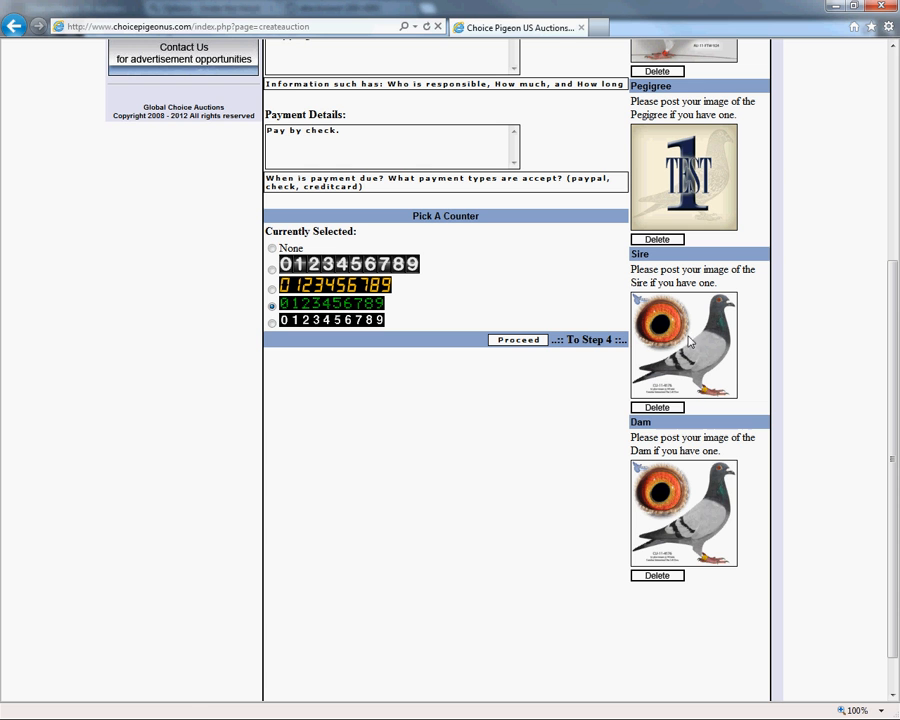
pyautogui.click(664, 577)
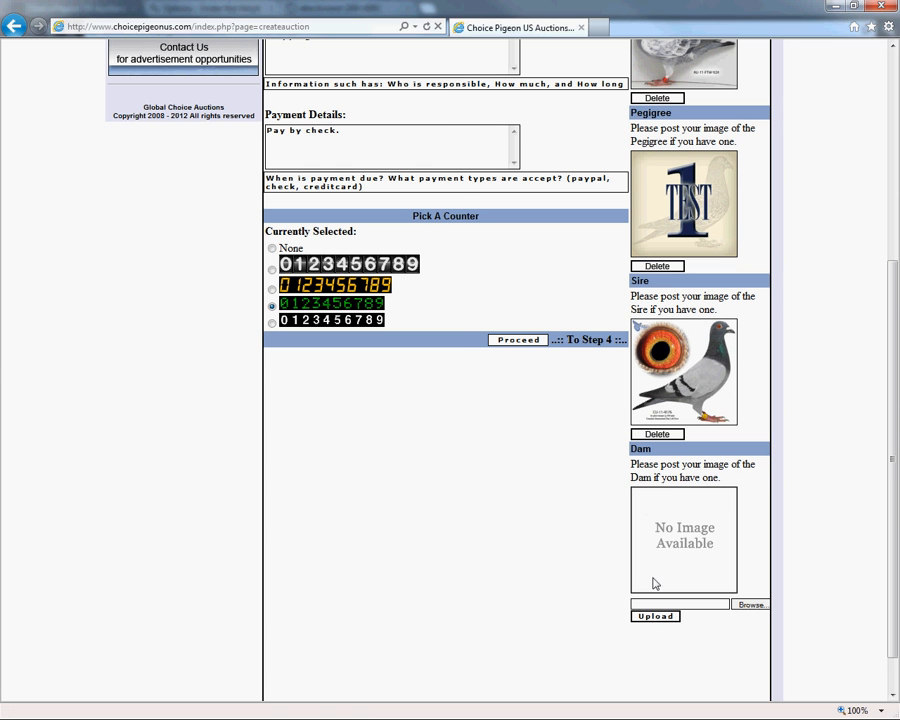
pyautogui.click(750, 606)
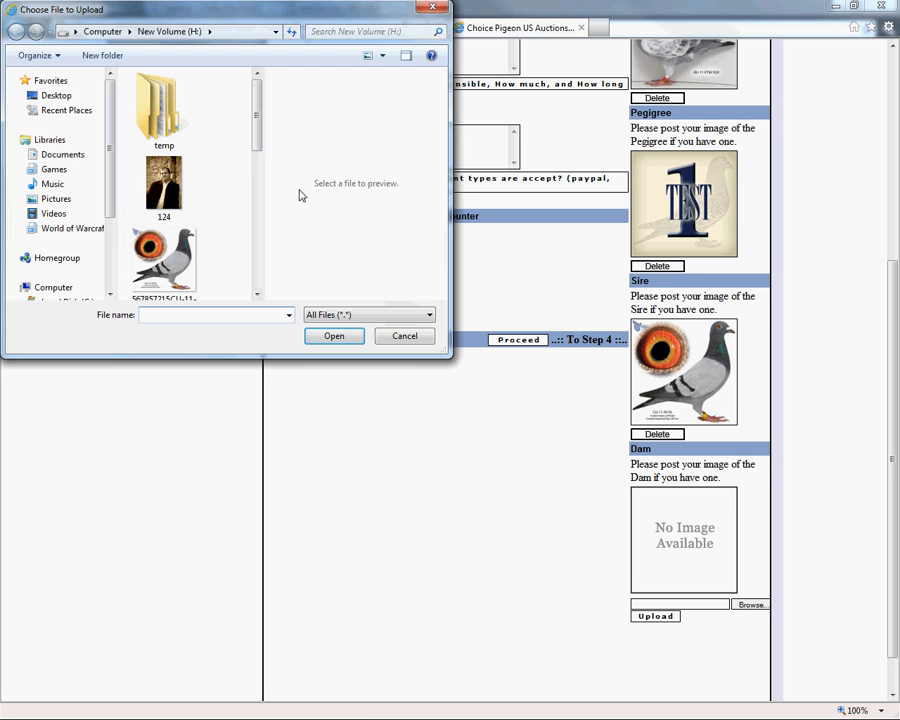
pyautogui.moveTo(260, 146); pyautogui.dragTo(256, 225)
pyautogui.click(166, 177)
pyautogui.doubleClick(166, 177)
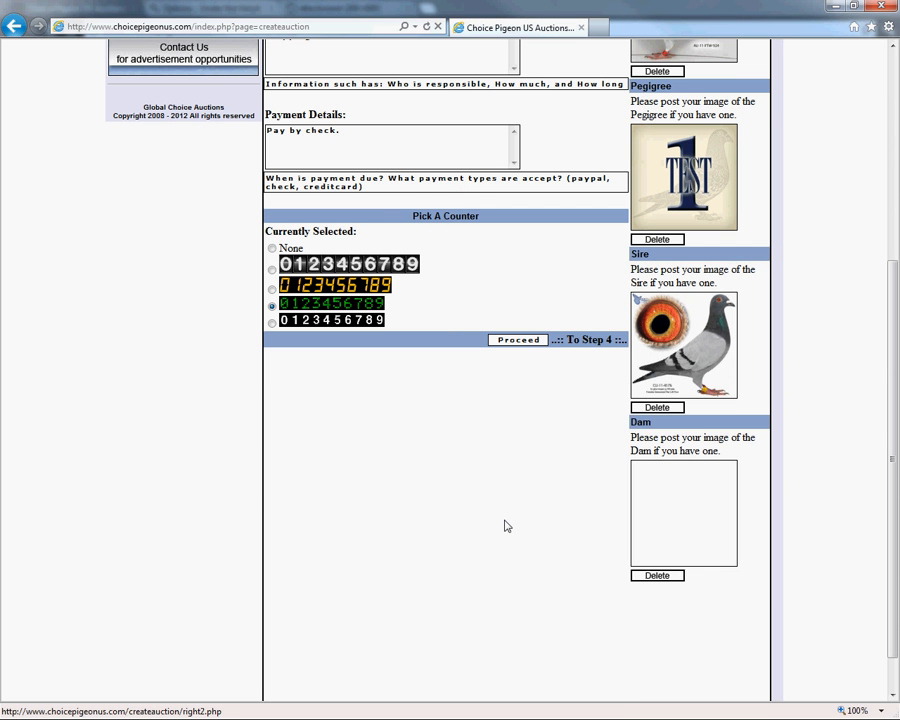
# Proceed to Step 4 of the auction and start paying the listing fee through PayPal.
pyautogui.scroll(3, 553, 516)
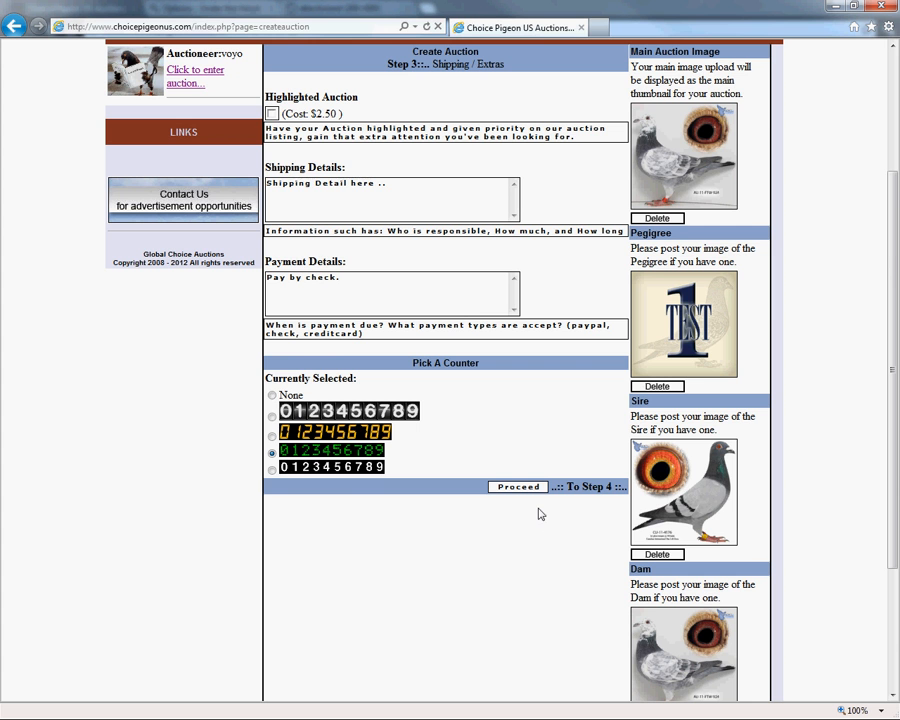
pyautogui.click(516, 488)
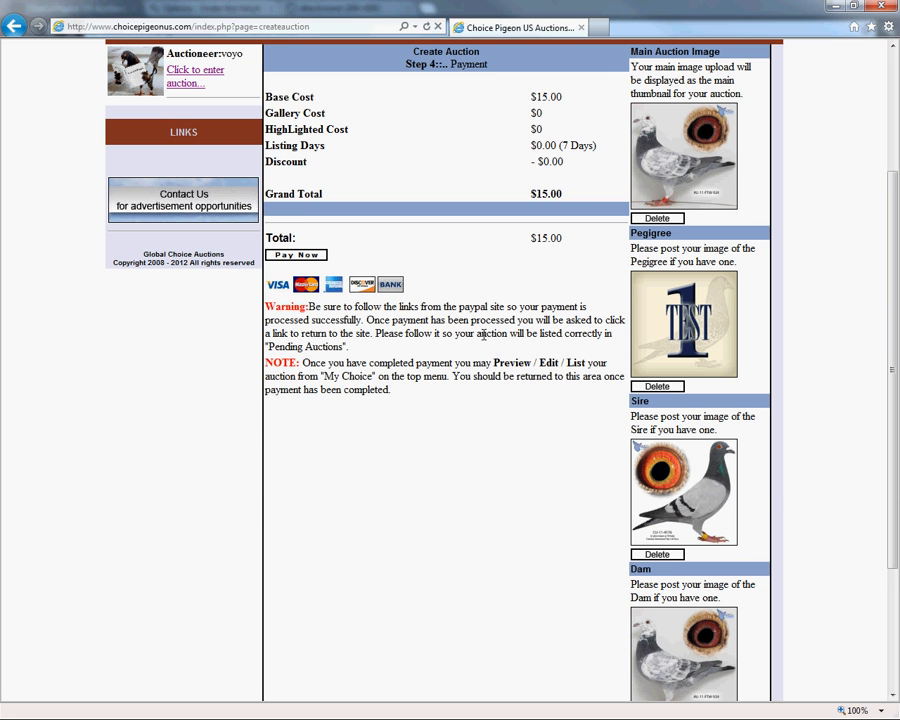
pyautogui.scroll(3, 483, 341)
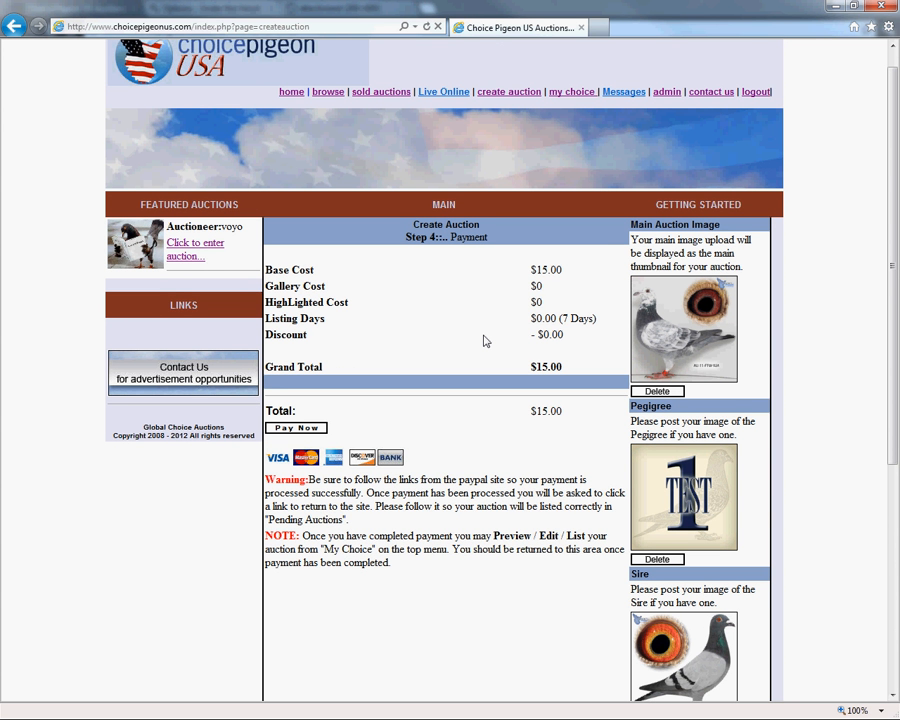
pyautogui.click(295, 430)
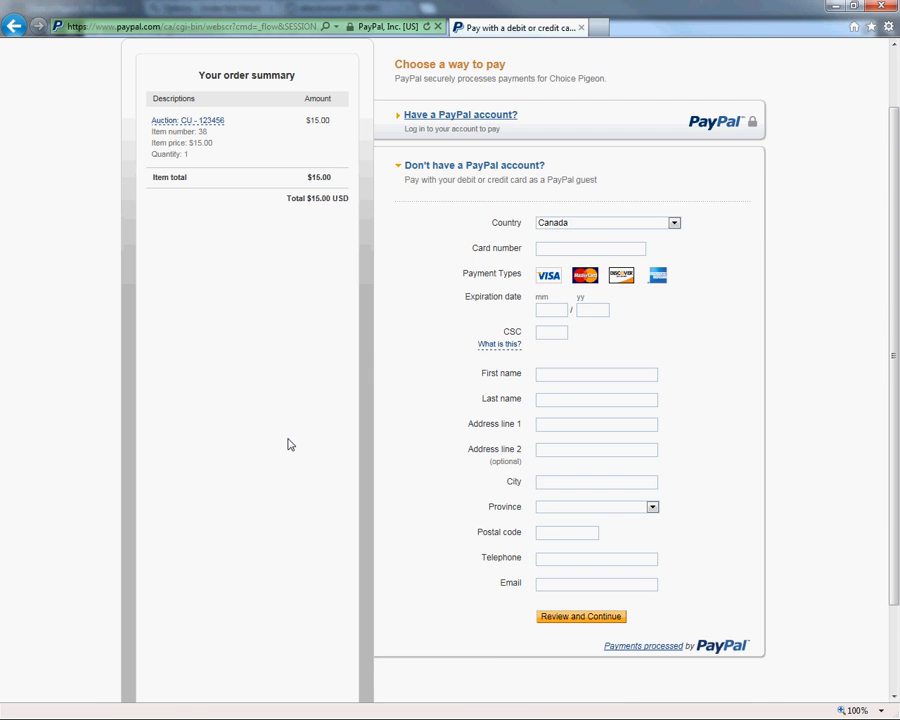
pyautogui.scroll(1, 289, 443)
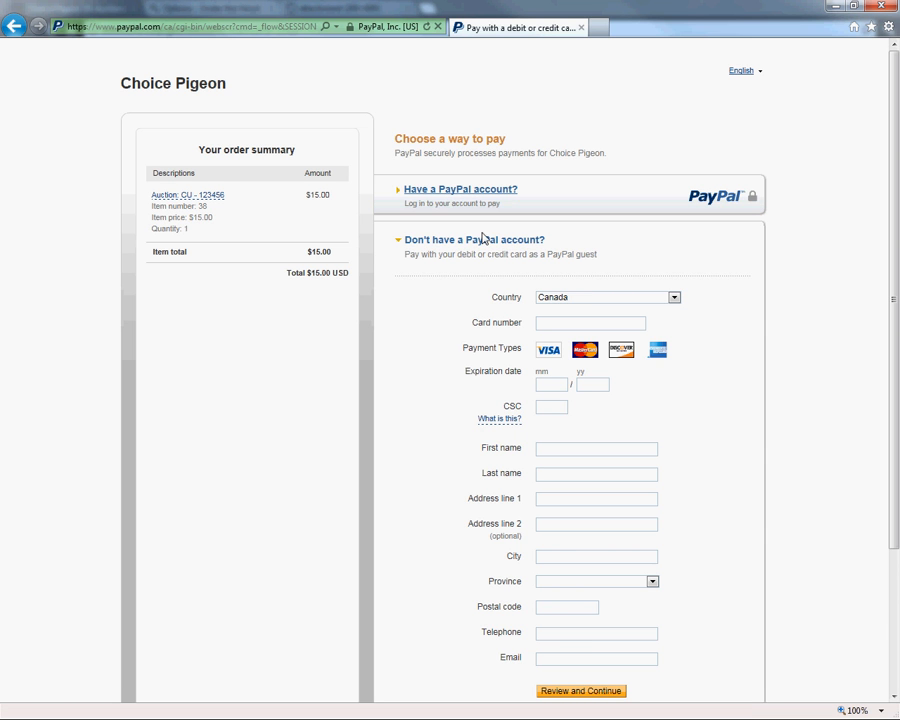
pyautogui.scroll(-1, 544, 472)
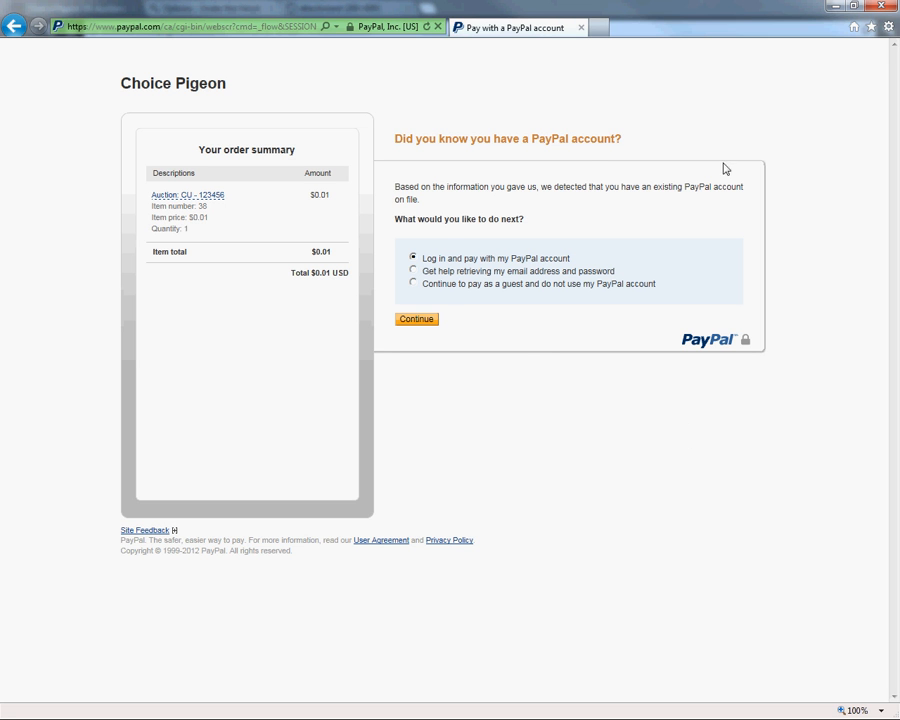
# Choose to continue paying as a guest without the PayPal account, and submit the payment by card.
pyautogui.click(413, 284)
pyautogui.click(419, 325)
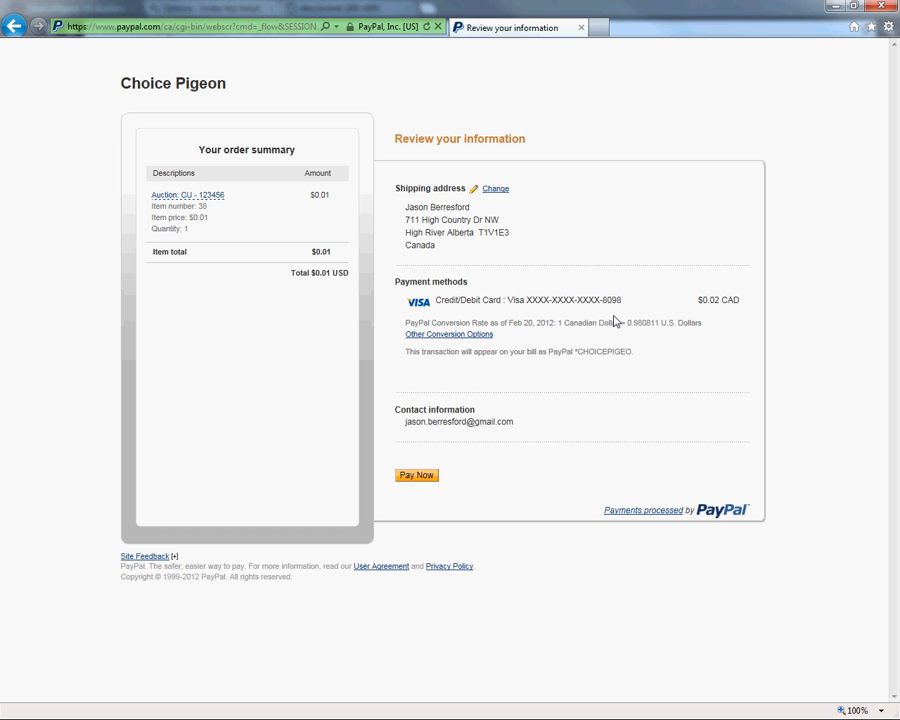
pyautogui.doubleClick(708, 303)
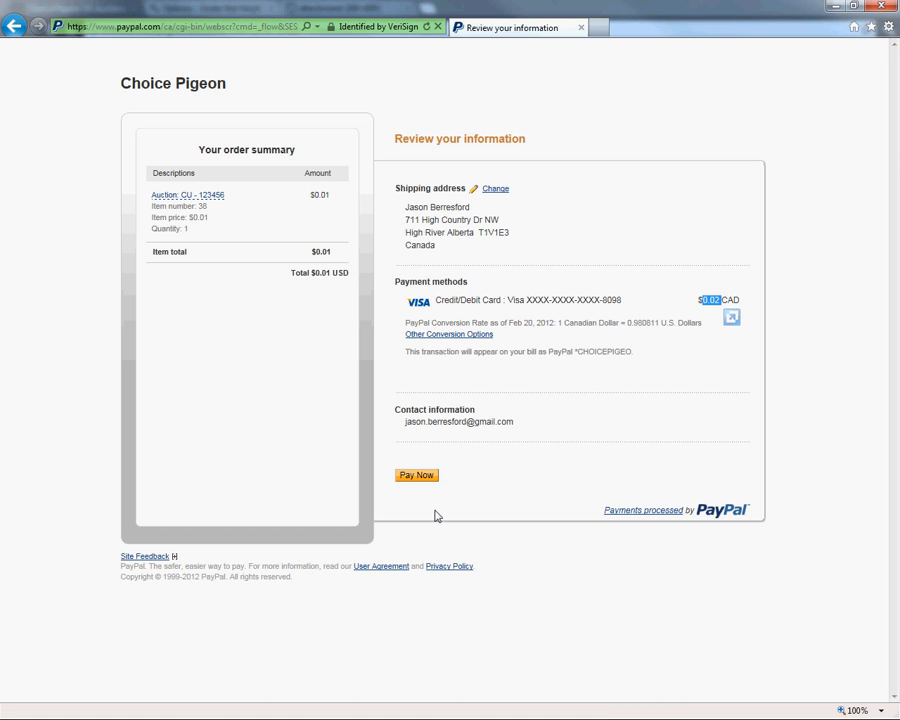
pyautogui.click(421, 482)
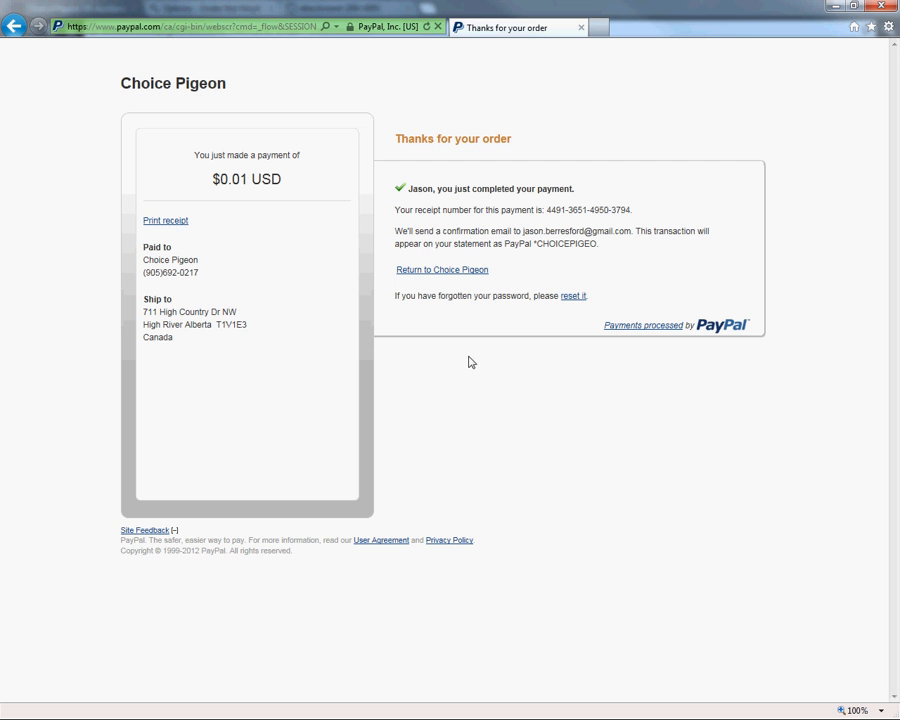
# Return from PayPal to Choice Pigeon, continue to the profile, and open its list of pending auctions.
pyautogui.click(437, 274)
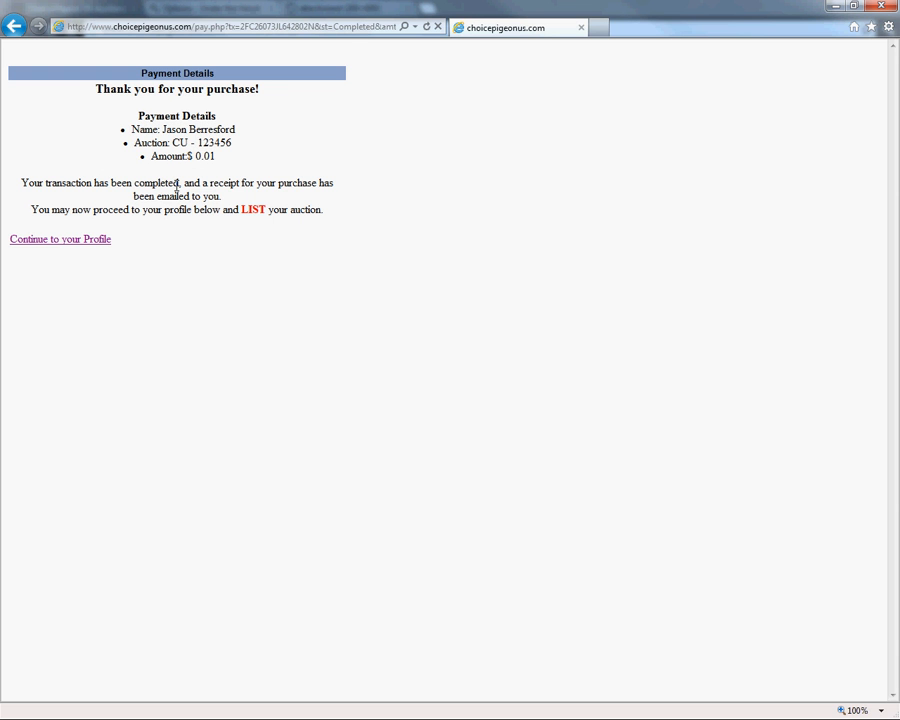
pyautogui.click(68, 241)
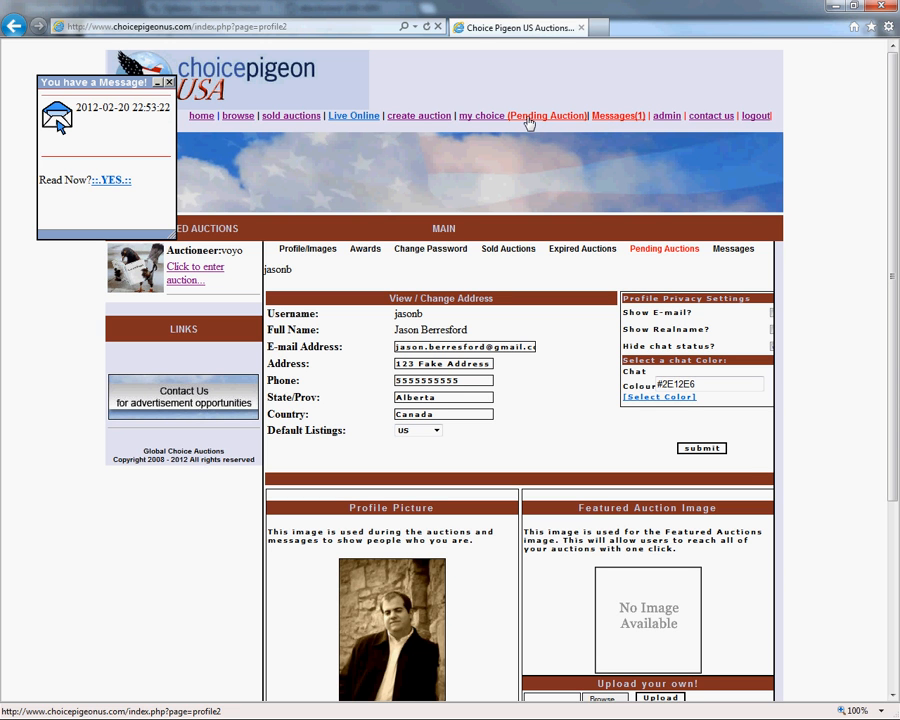
pyautogui.click(679, 252)
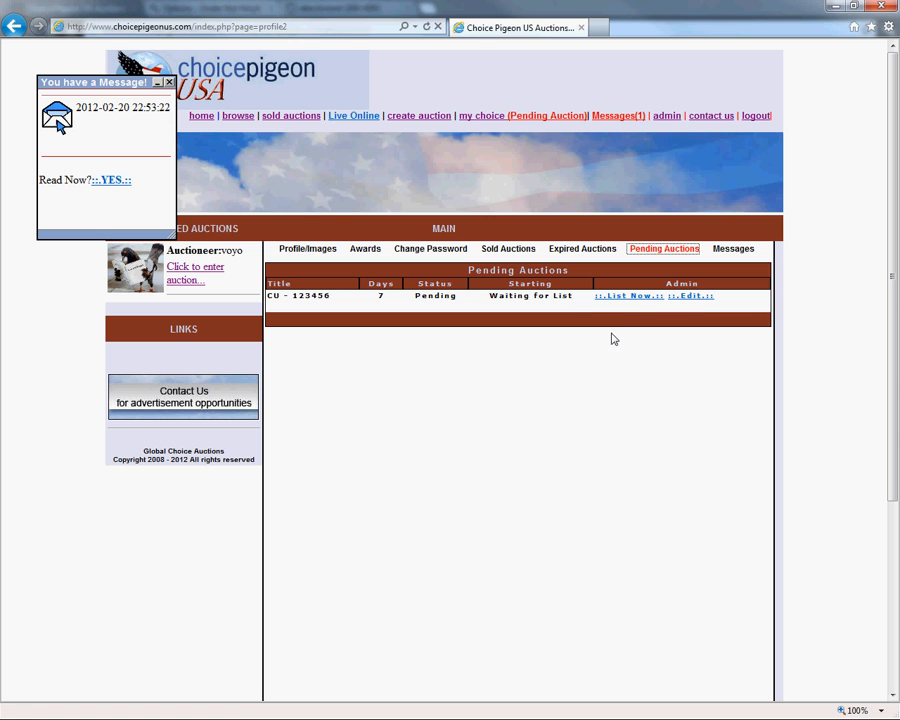
# Review the basic information and bidding details of pending auction CU - 123456 in its editor, and return to the pending auctions.
pyautogui.click(692, 298)
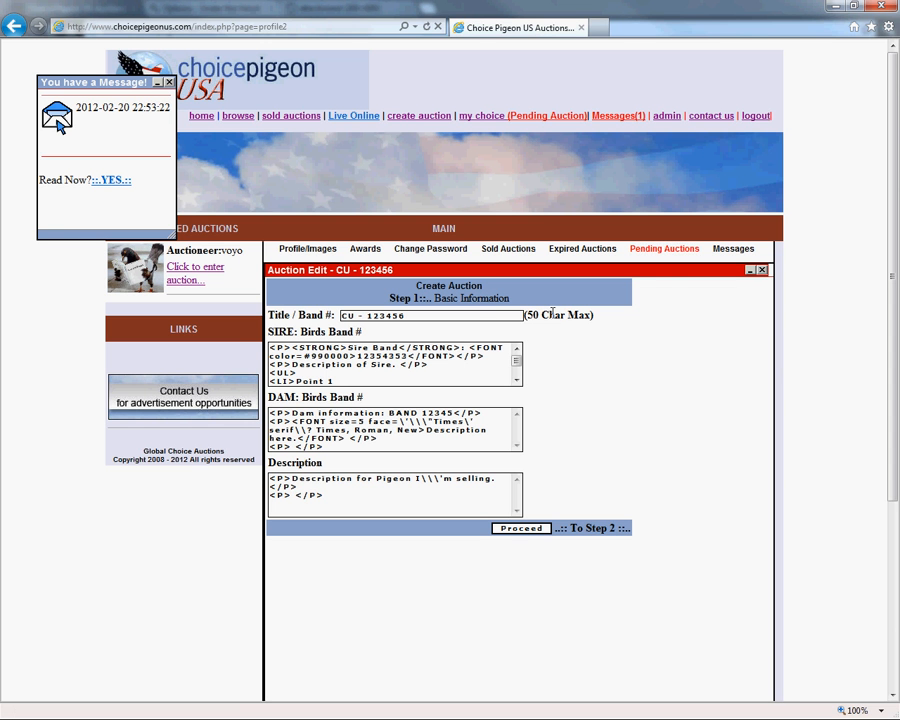
pyautogui.click(522, 530)
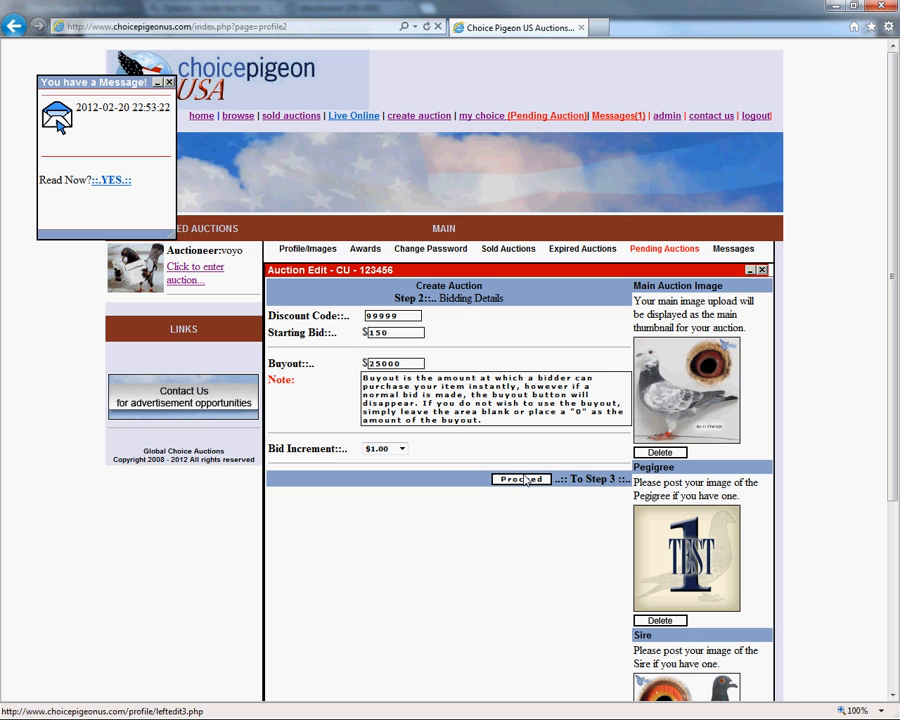
pyautogui.click(761, 270)
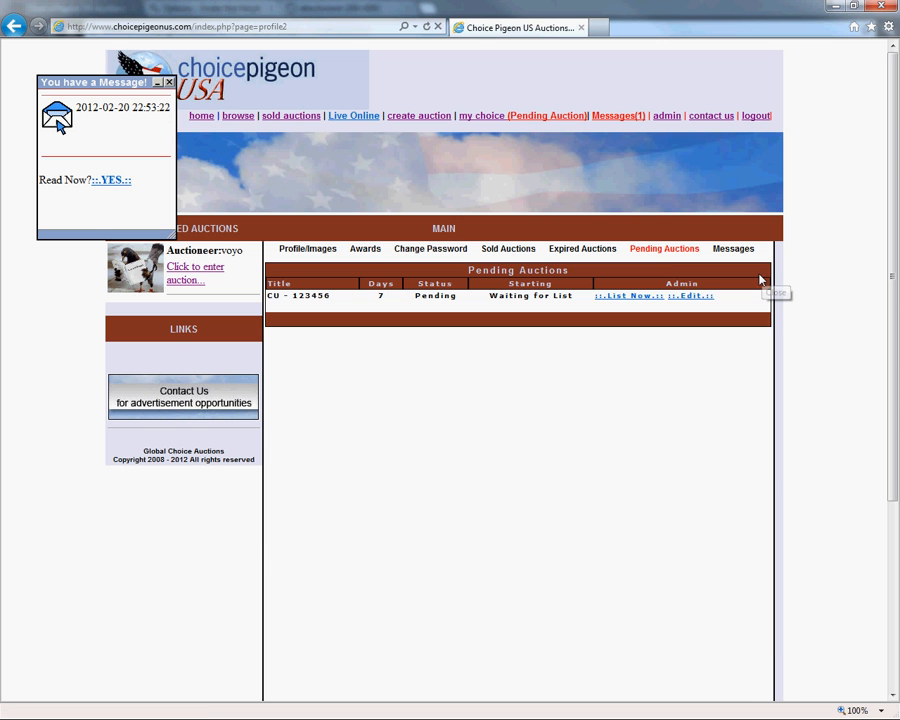
pyautogui.click(662, 249)
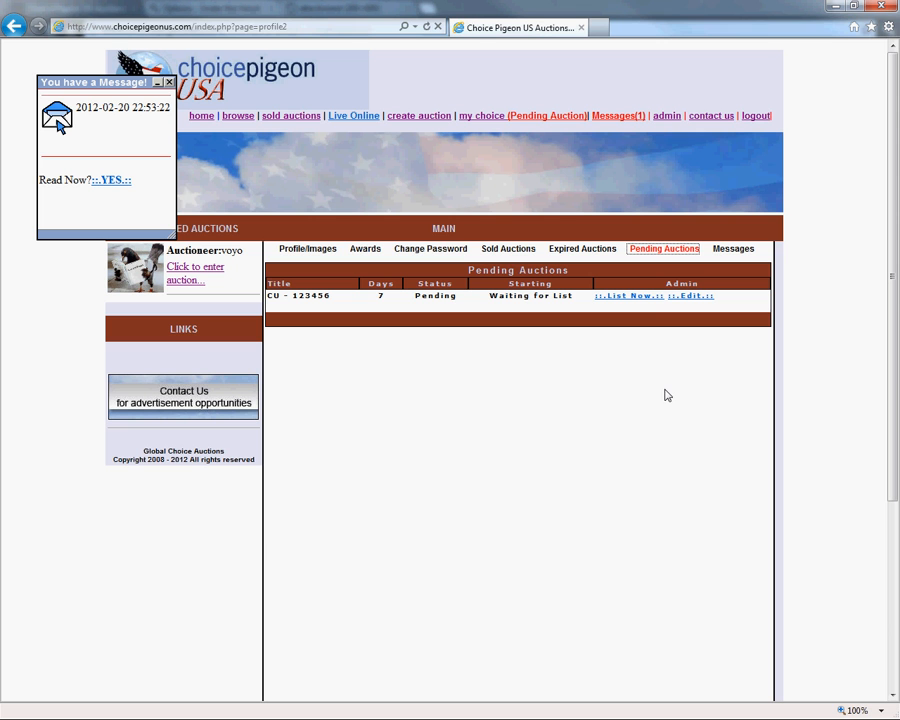